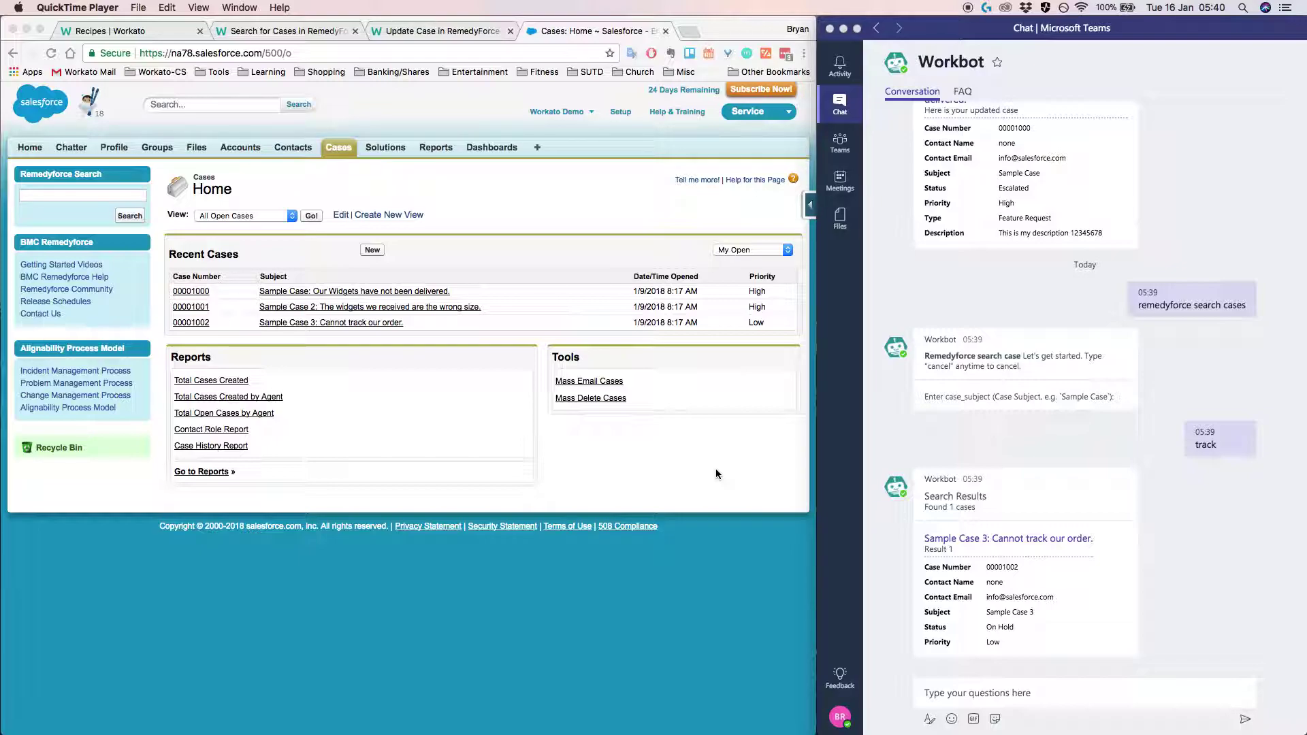
Step: Bring the Workbot chat in Microsoft Teams to the front
{"action": "left_click", "coordinate": [907, 602]}
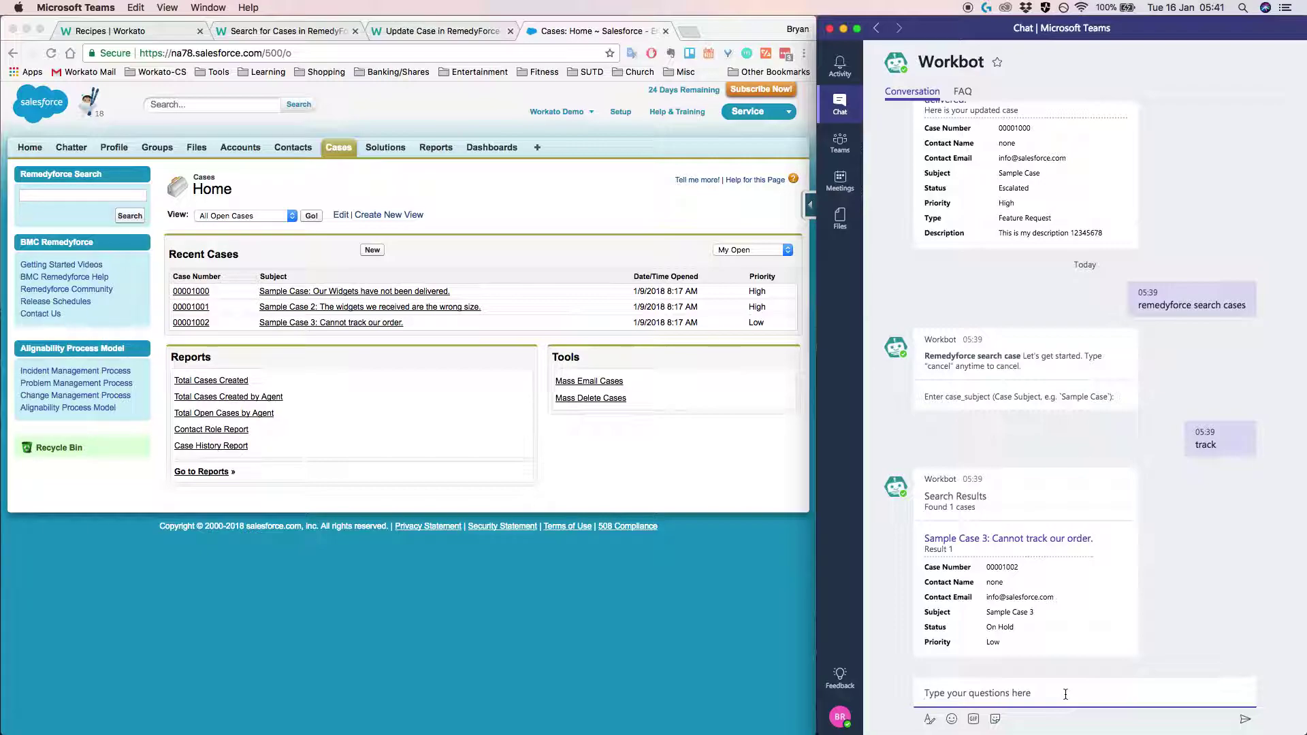
Step: Send 'help' to Workbot, choose Remedyforce, and start a Search case flow
{"action": "type", "text": "help"}
{"action": "key", "text": "Return"}
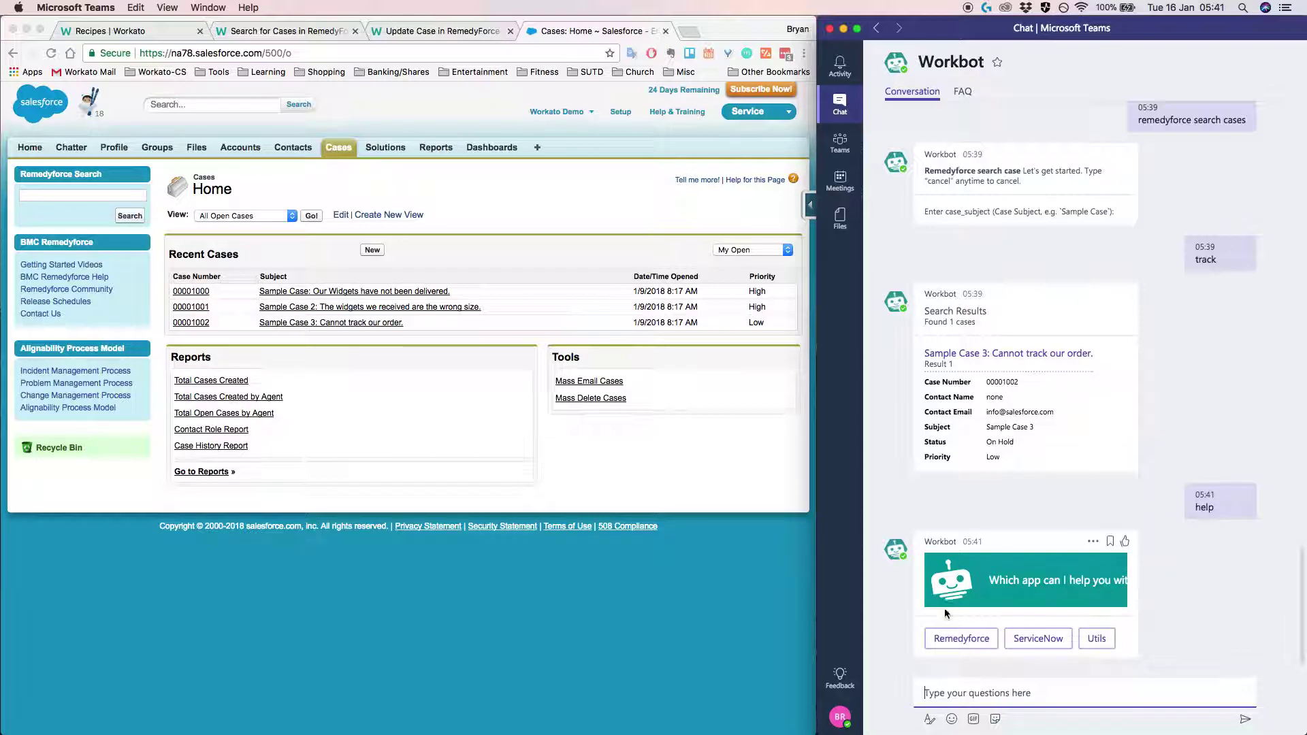
{"action": "left_click", "coordinate": [961, 640]}
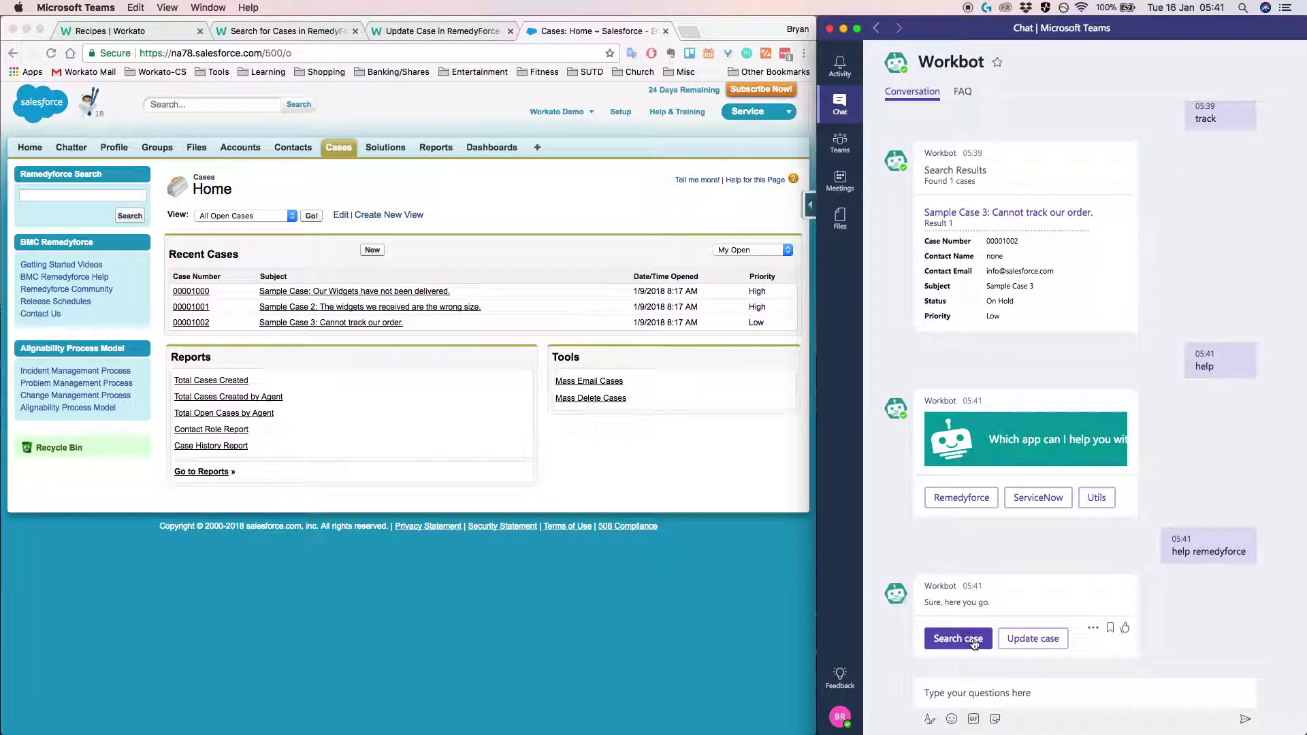
{"action": "left_click", "coordinate": [976, 643]}
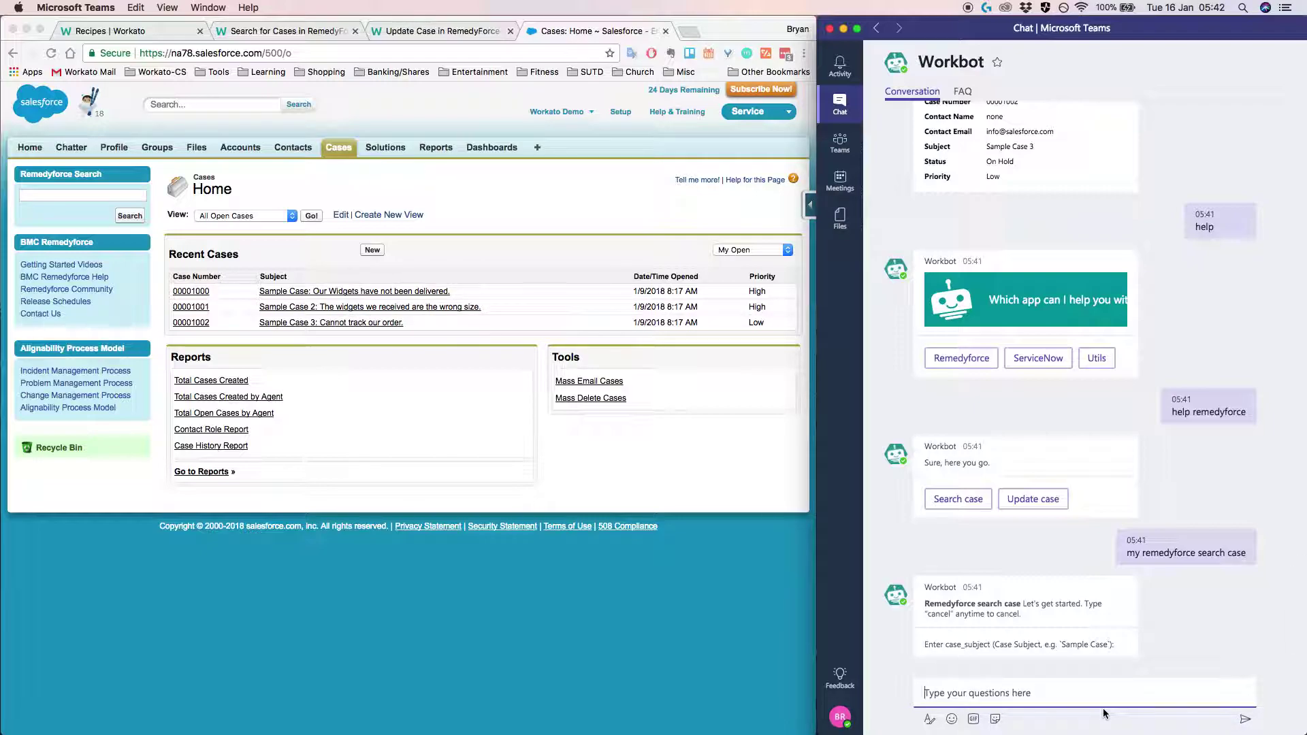
Step: Search cases for 'widgets' and open case 00001000, 'Our Widgets have not been delivered', in Salesforce
{"action": "type", "text": "widgets"}
{"action": "key", "text": "Return"}
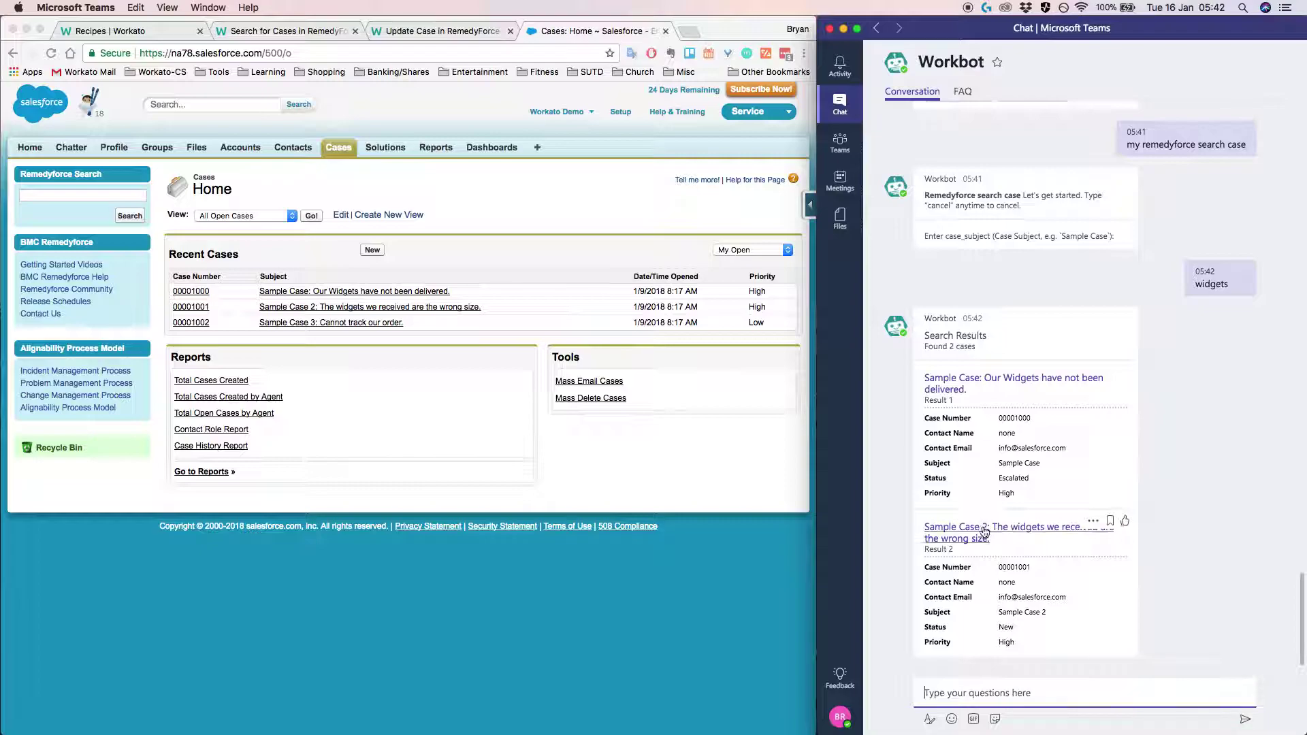
{"action": "left_click", "coordinate": [955, 386]}
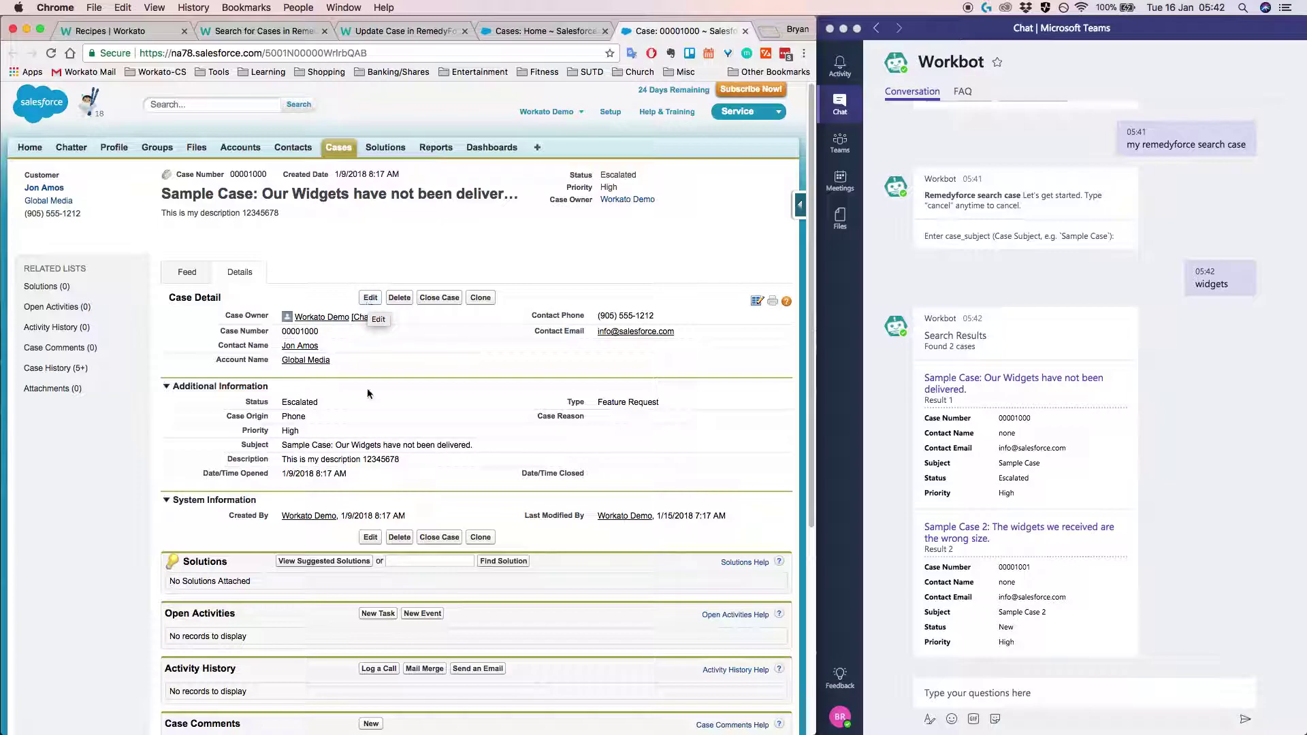
Step: Flip through the Update Case and Search for Cases recipe tabs, ending on Salesforce Cases: Home
{"action": "left_click", "coordinate": [942, 638]}
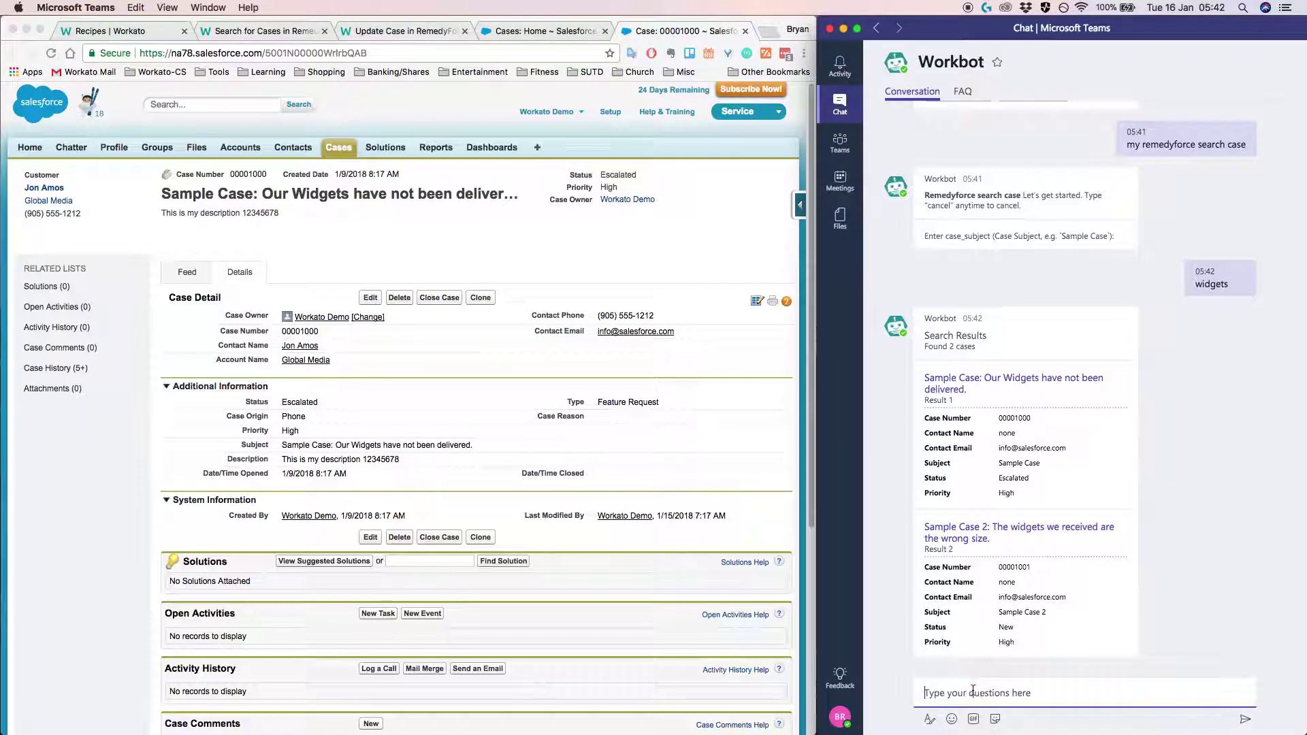
{"action": "left_click", "coordinate": [376, 31]}
{"action": "left_click", "coordinate": [266, 31]}
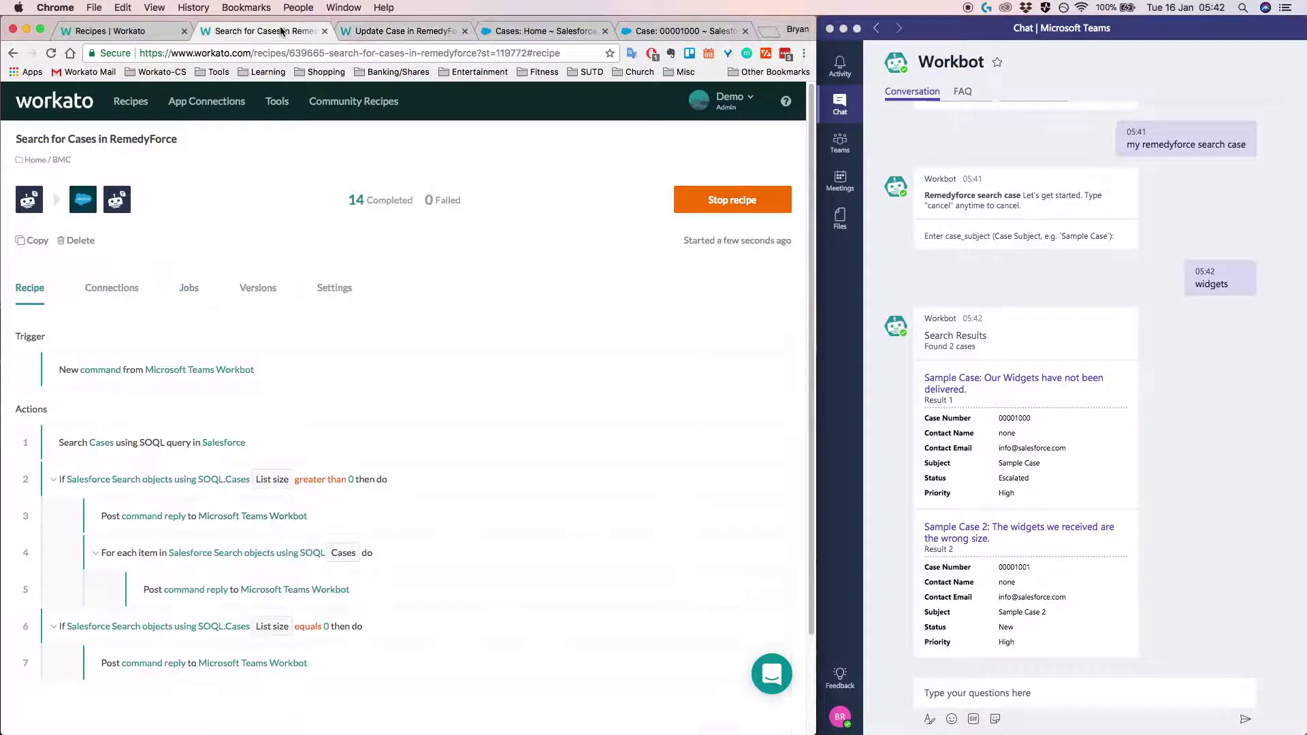
{"action": "left_click", "coordinate": [528, 39]}
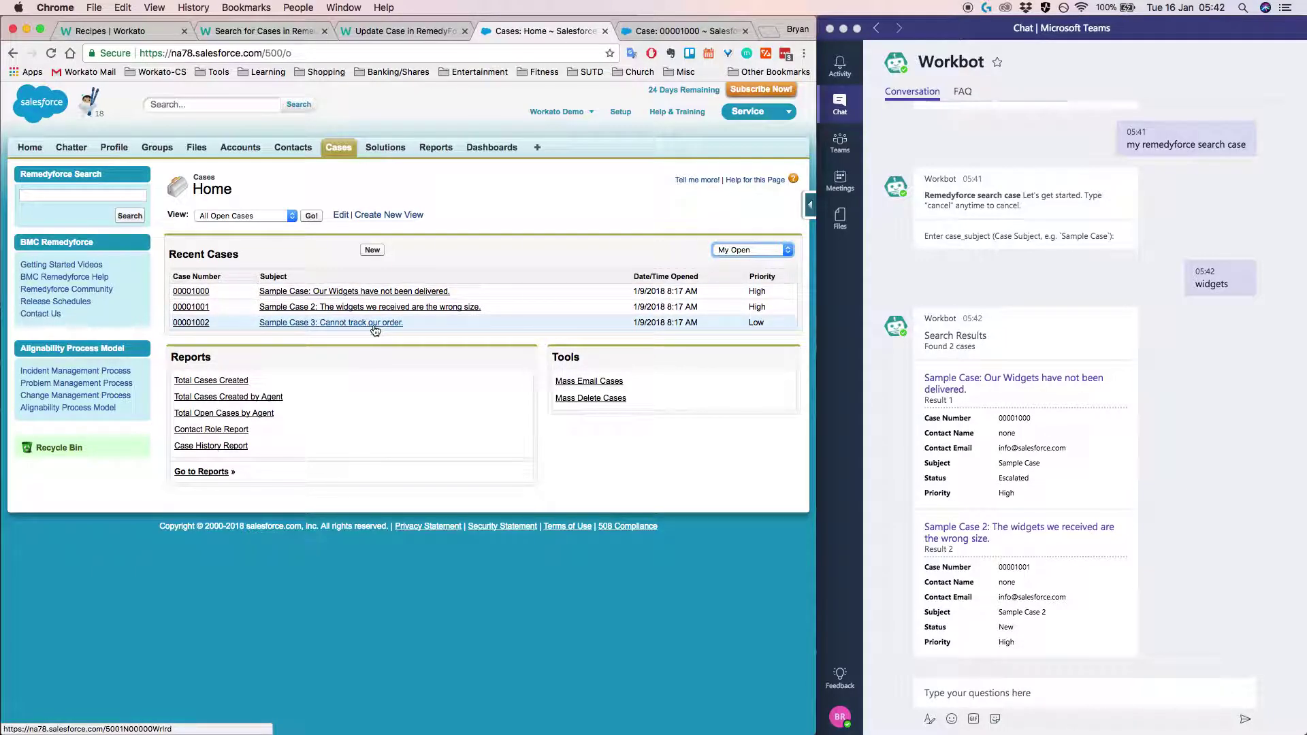
{"action": "left_click", "coordinate": [1052, 695]}
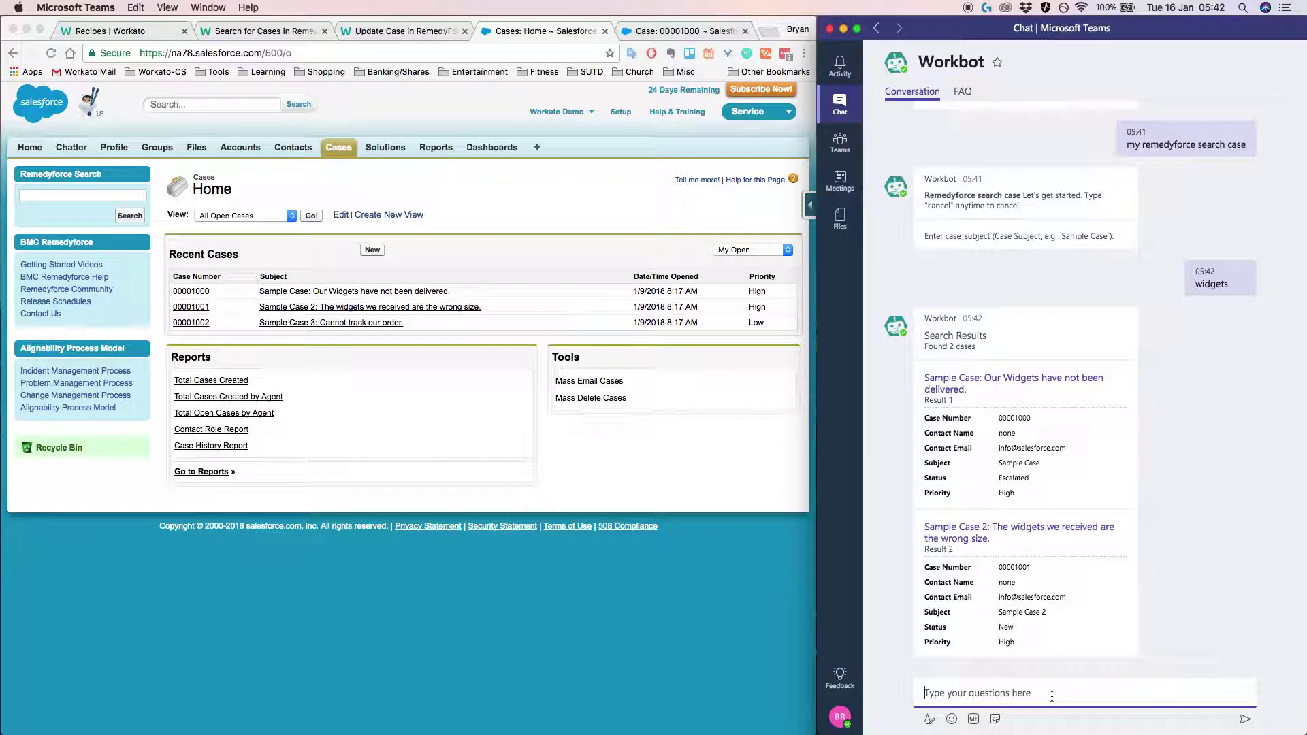
Step: Send 'remedyforce search case', then 'track', to find Sample Case 3 (00001002)
{"action": "type", "text": "remedyforce search case"}
{"action": "key", "text": "Return"}
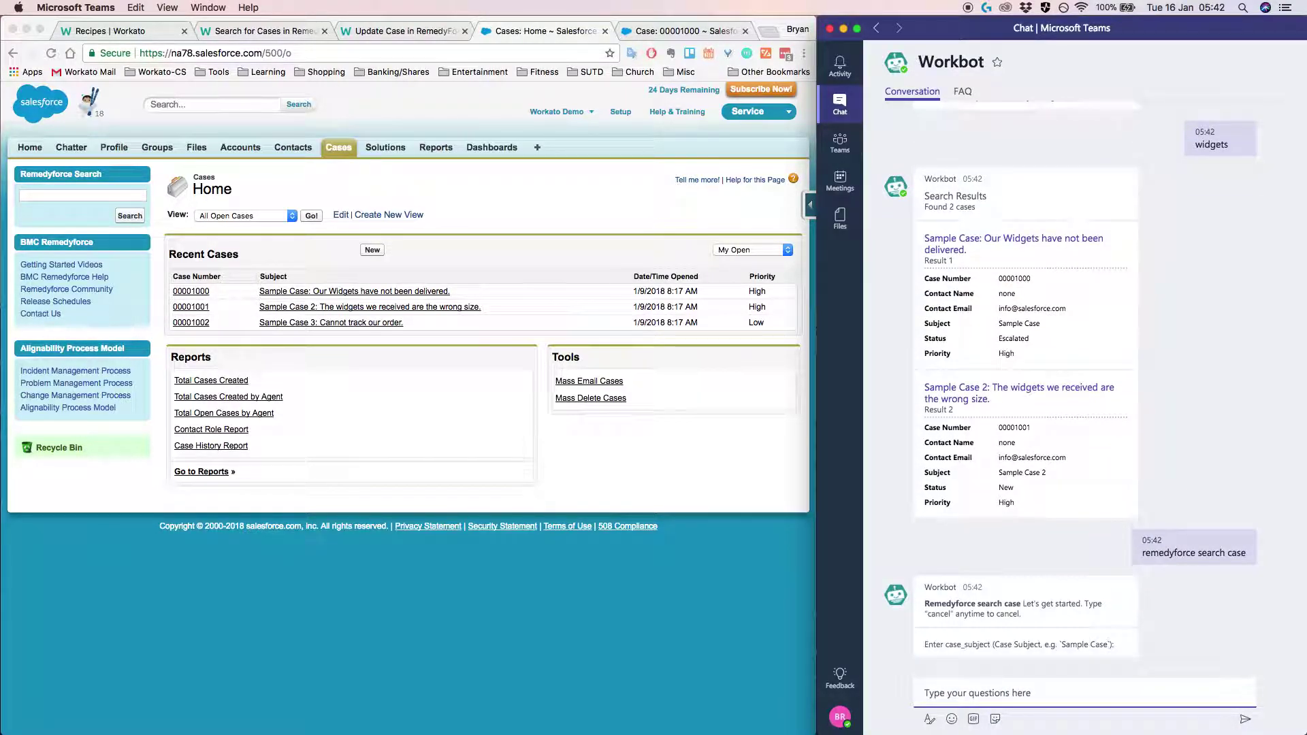
{"action": "type", "text": "track"}
{"action": "key", "text": "Return"}
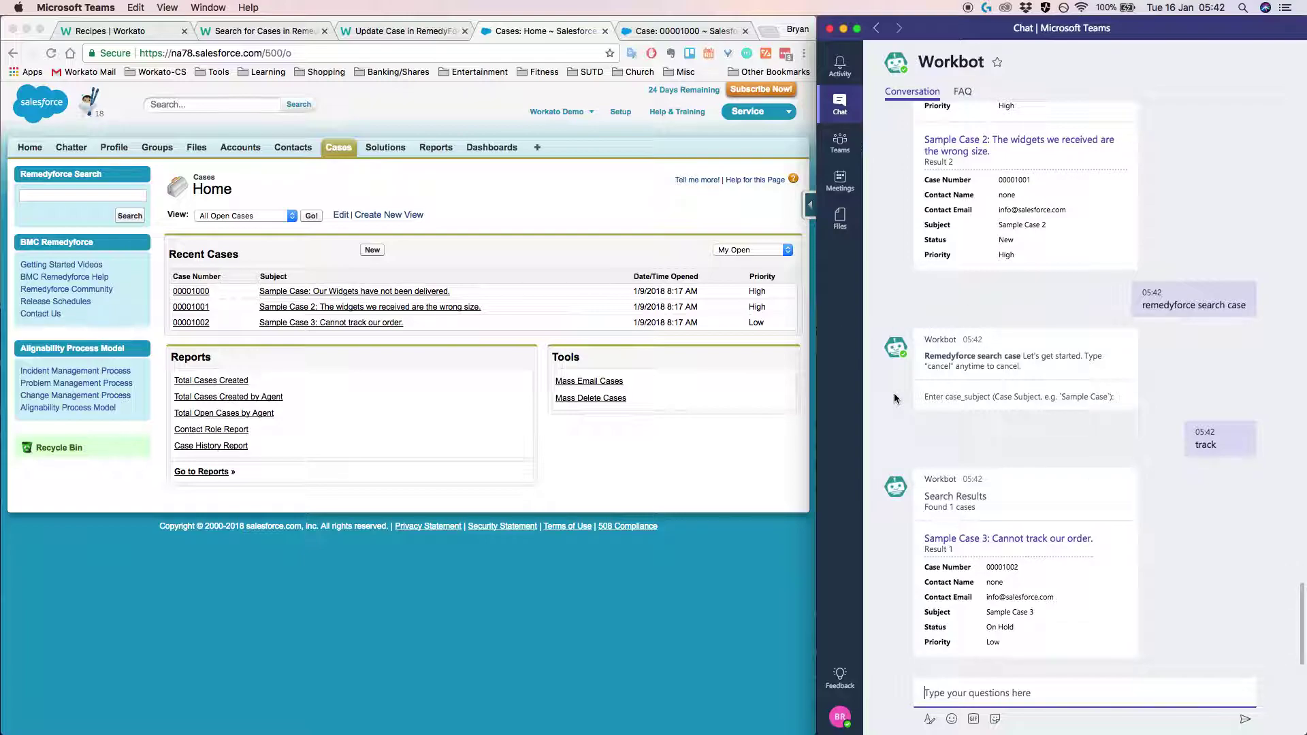
{"action": "mouse_move", "coordinate": [1076, 517]}
Step: Cycle through the case 00001000 and recipe tabs, ending on Search for Cases in RemedyForce
{"action": "left_click", "coordinate": [688, 32]}
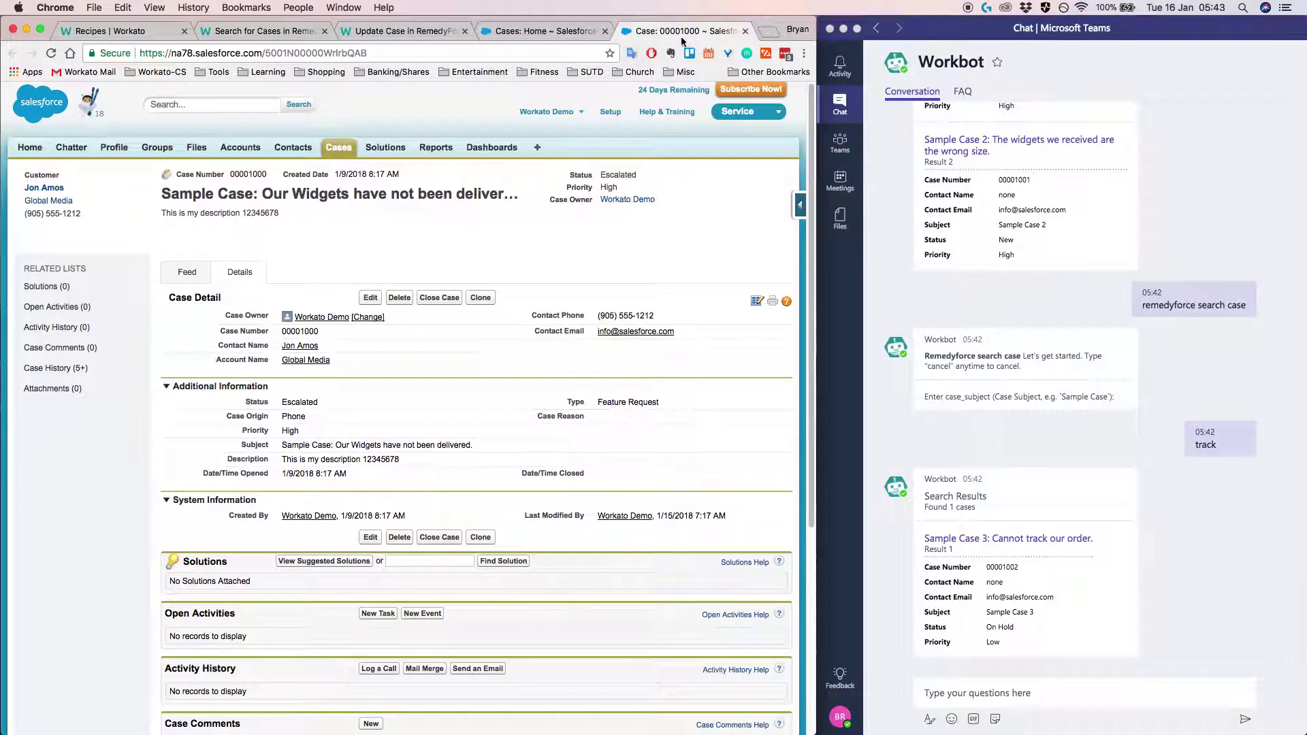
{"action": "left_click", "coordinate": [405, 31]}
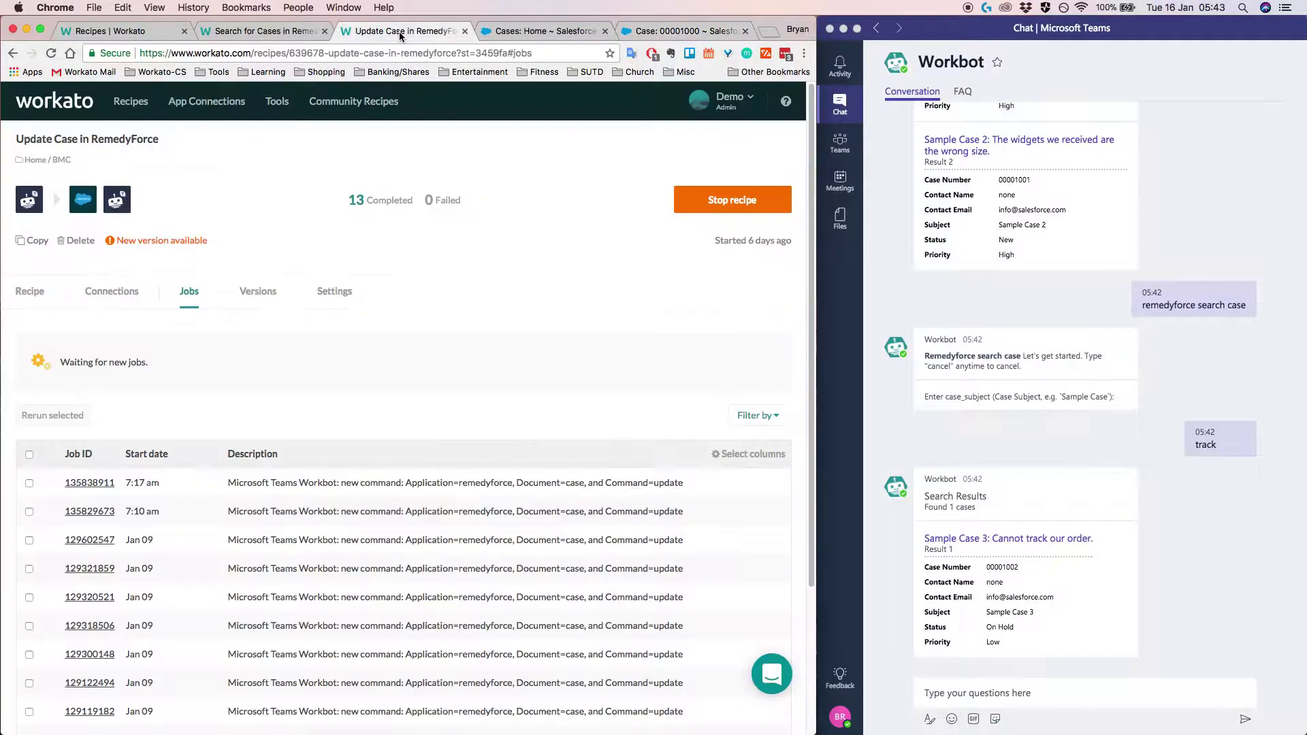
{"action": "left_click", "coordinate": [266, 31]}
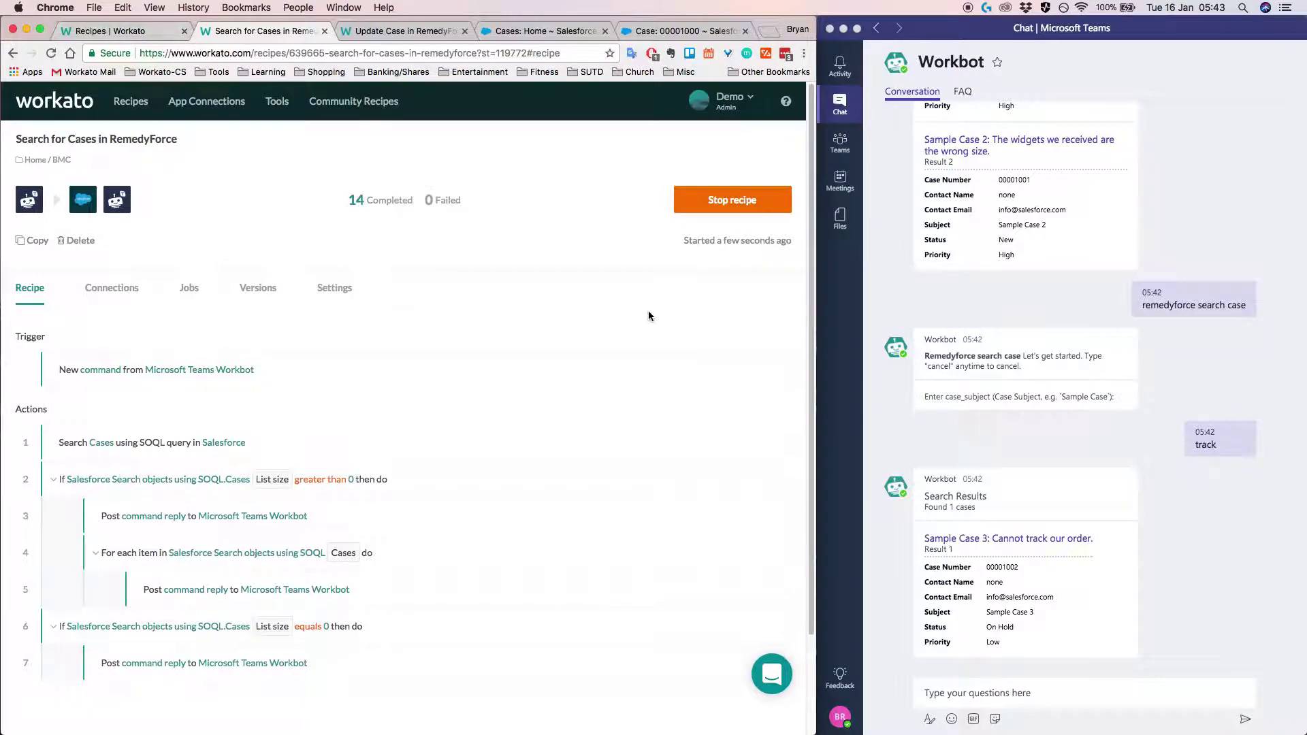
{"action": "left_click", "coordinate": [1162, 583]}
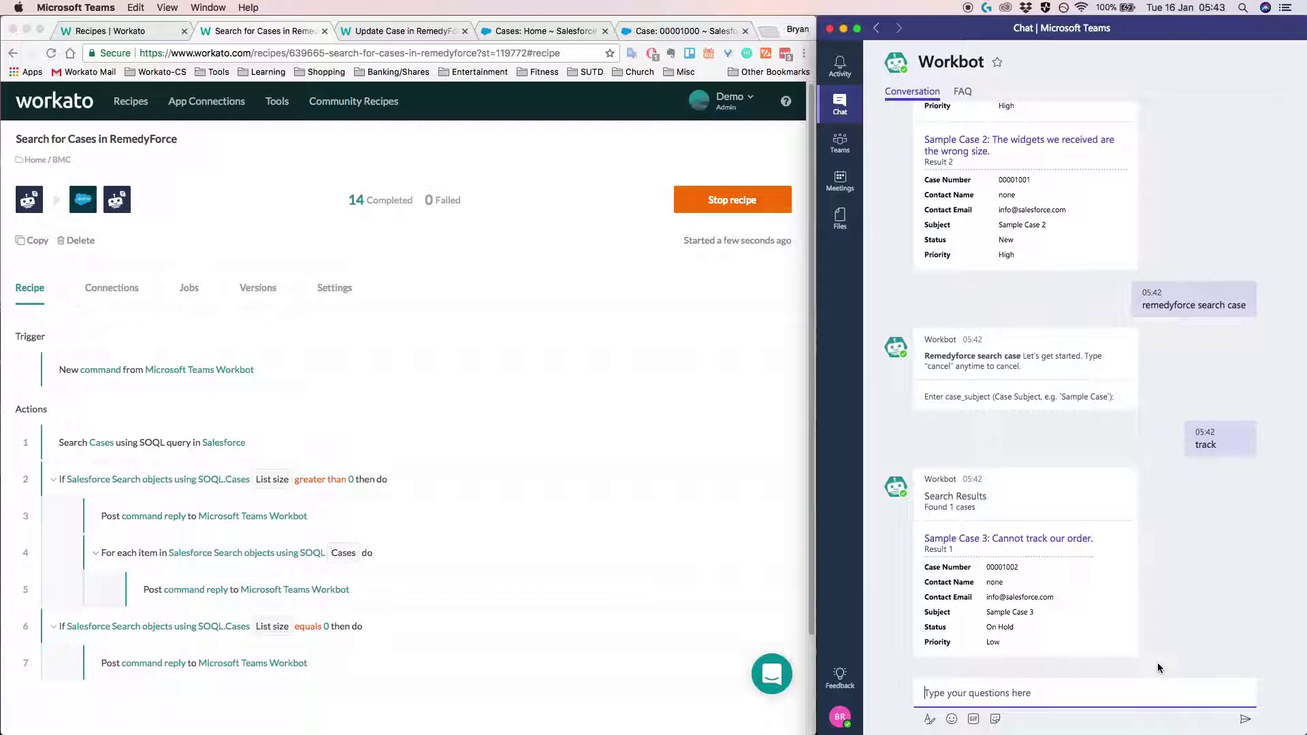
Step: Send 'remedyforce update case' and paste case number 00001002 as the case to update
{"action": "type", "text": "r"}
{"action": "type", "text": "ce update case"}
{"action": "key", "text": "Return"}
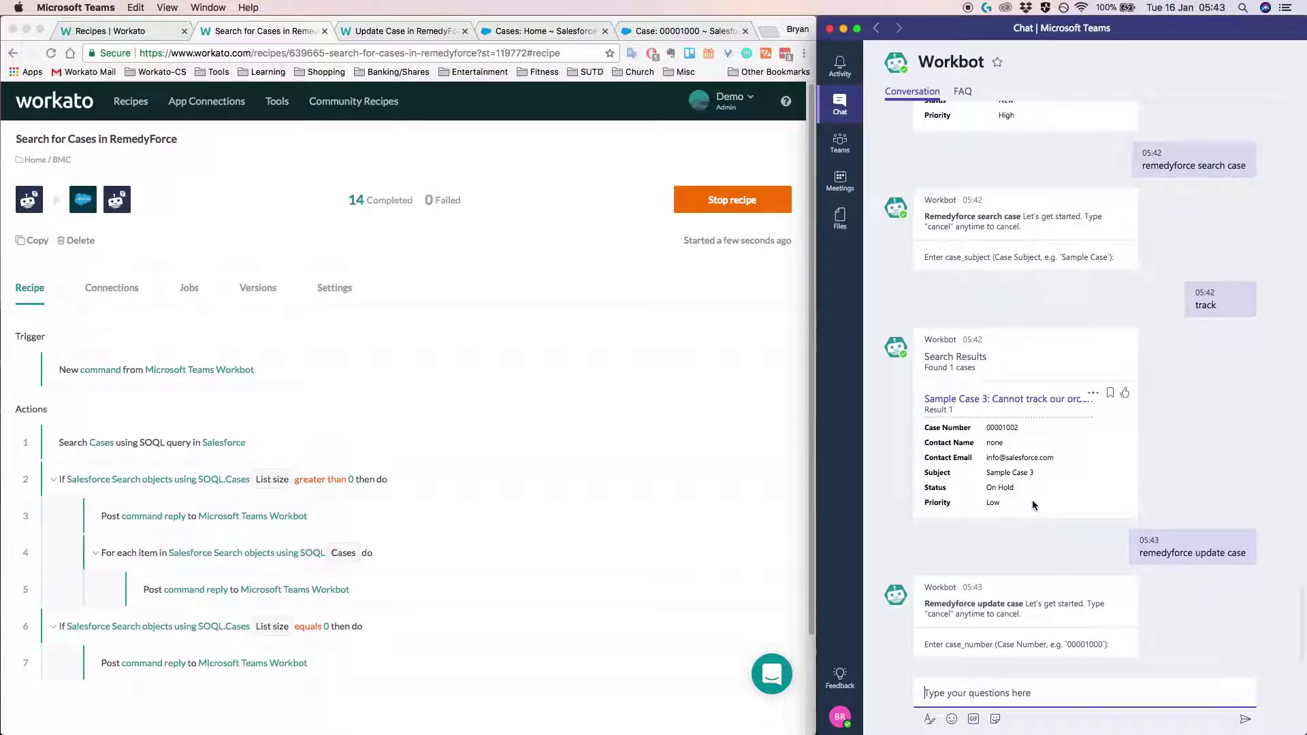
{"action": "left_click_drag", "start_coordinate": [988, 427], "coordinate": [1020, 428]}
{"action": "key", "text": "ctrl+c"}
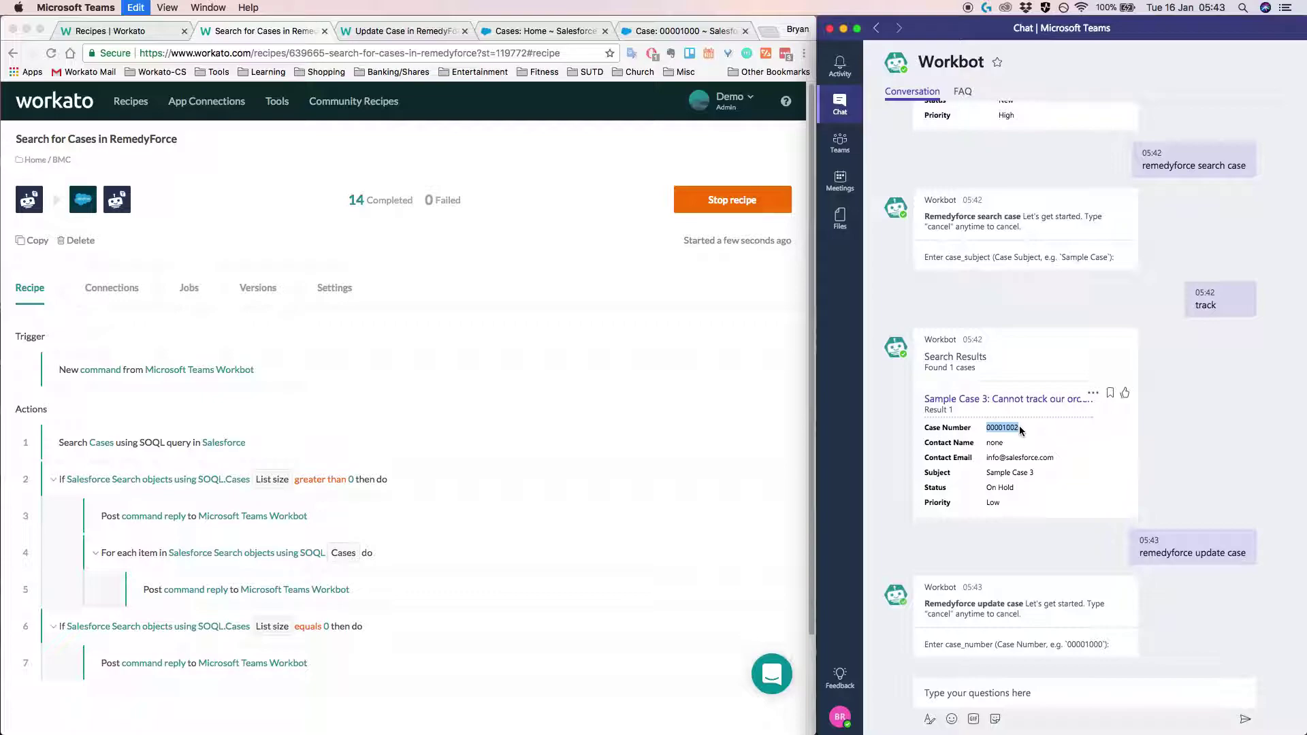
{"action": "left_click", "coordinate": [980, 693]}
{"action": "key", "text": "ctrl+v"}
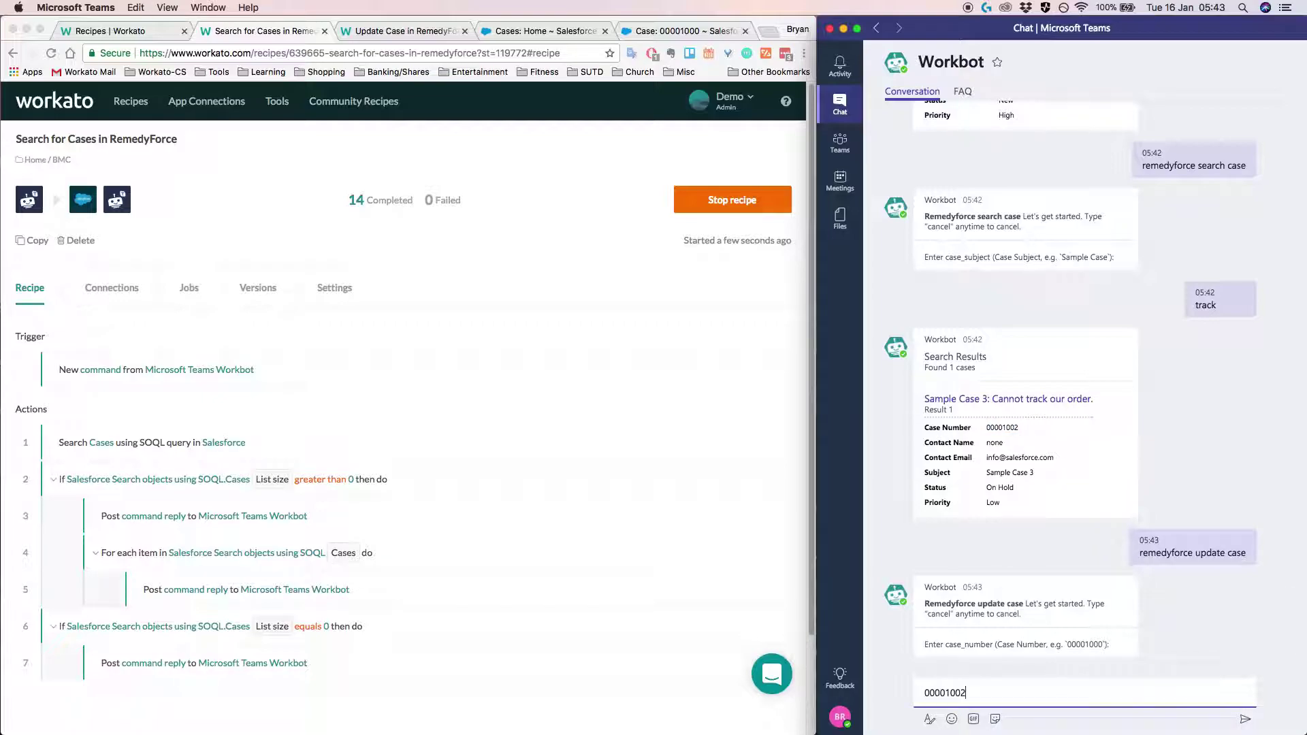
{"action": "key", "text": "Return"}
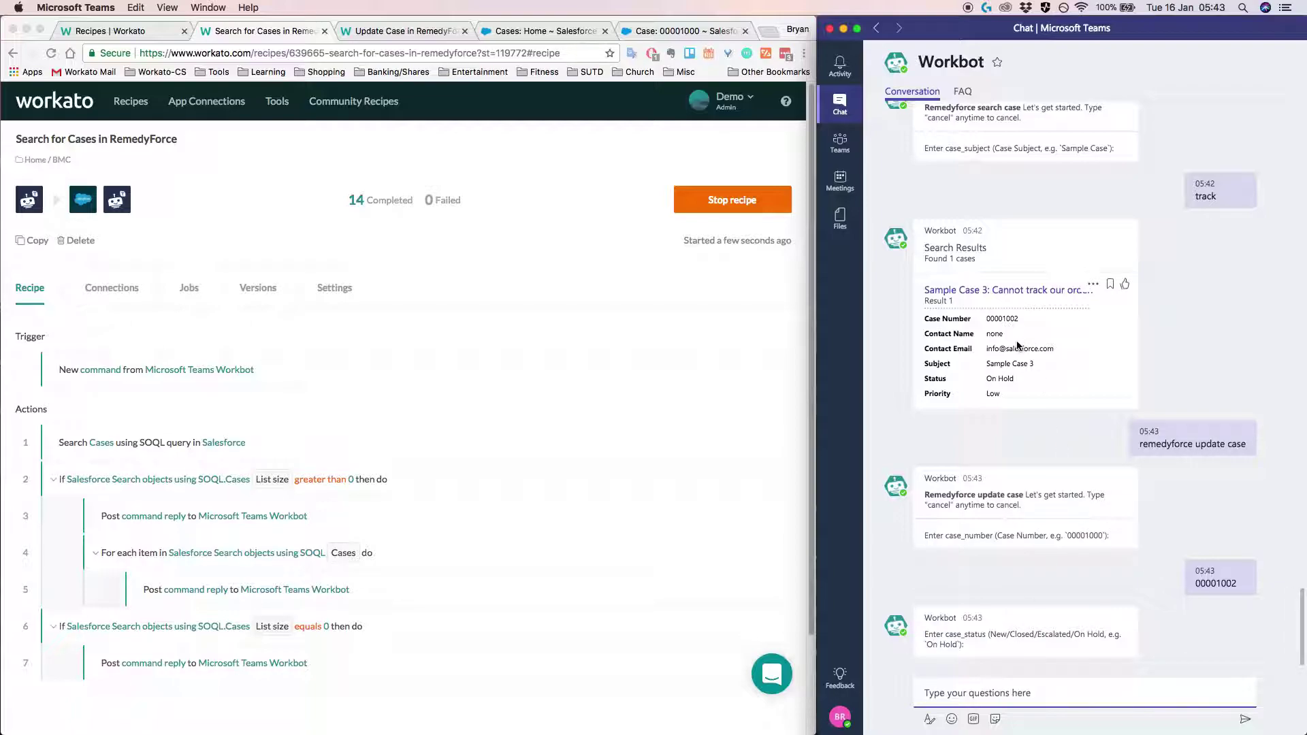
Step: Answer with status Escalated, type Feature Request, and description 'This is a test description'
{"action": "left_click", "coordinate": [1002, 682]}
{"action": "type", "text": "Clo"}
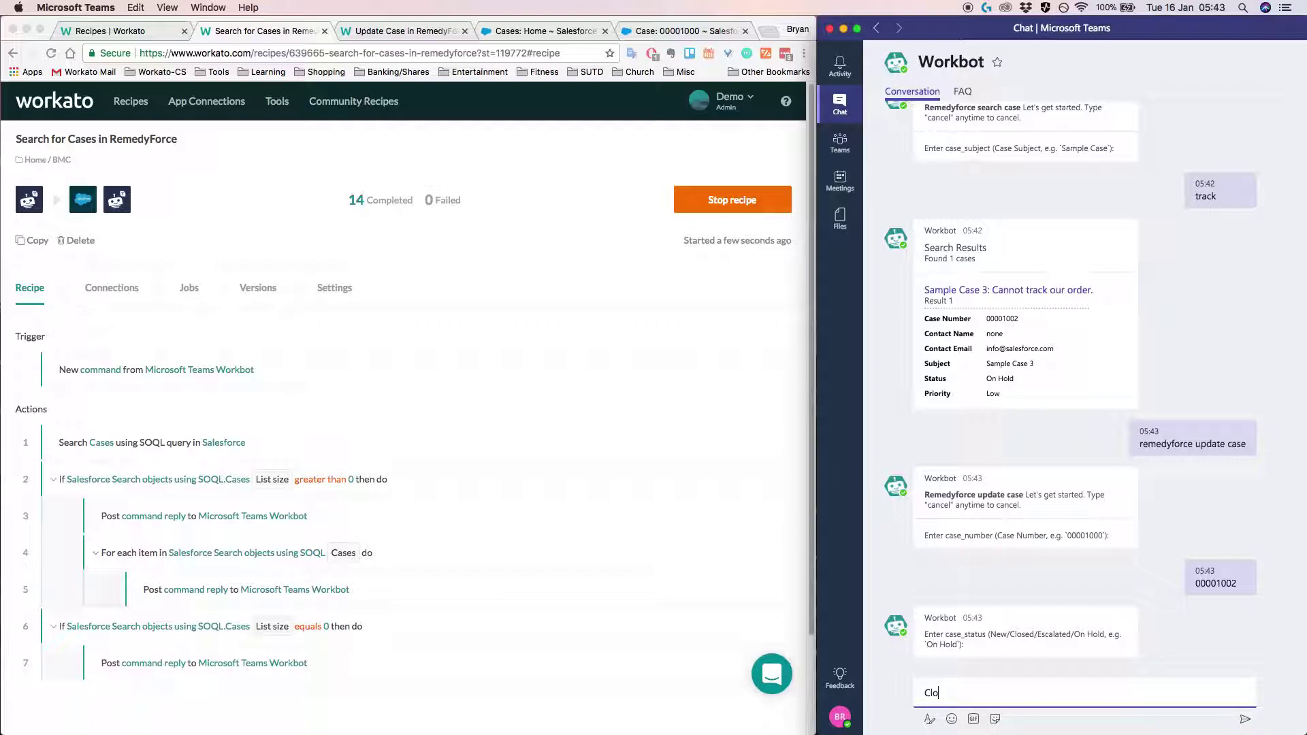
{"action": "type", "text": "Es"}
{"action": "type", "text": "calated"}
{"action": "key", "text": "Return"}
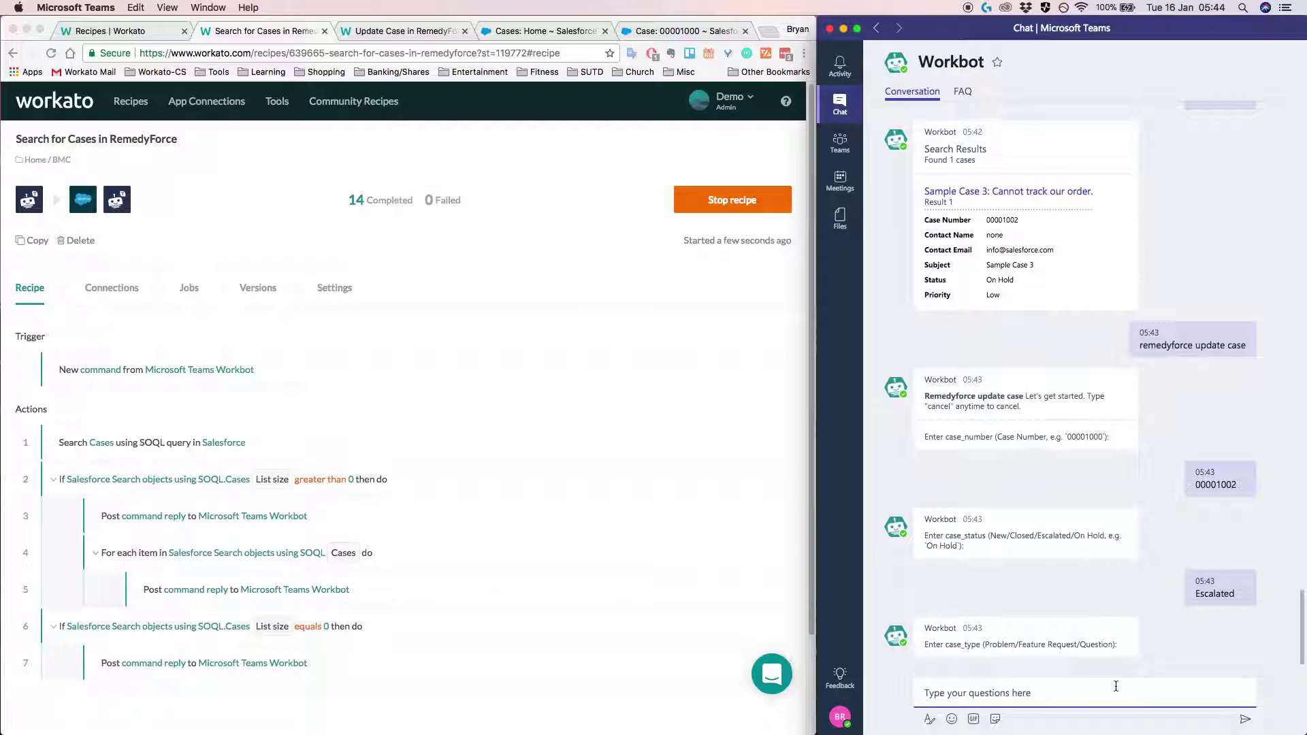
{"action": "type", "text": "Fe"}
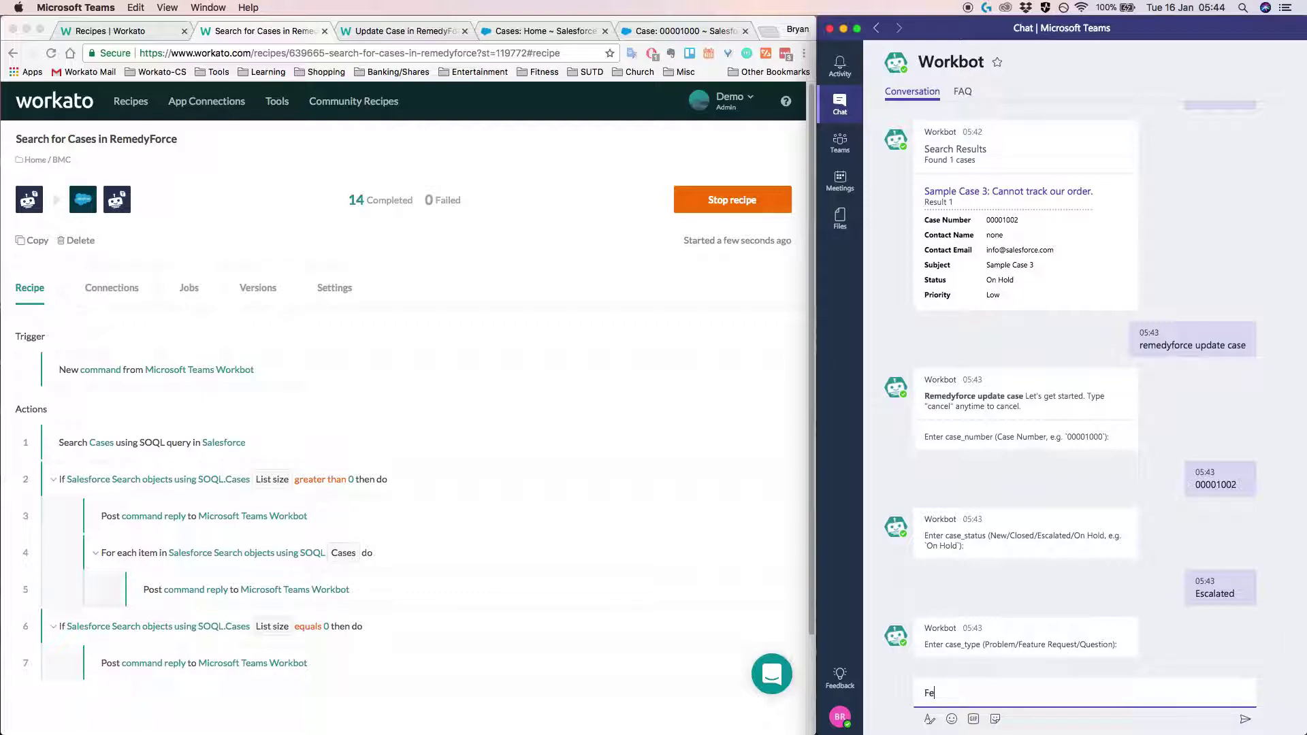
{"action": "type", "text": "ature Request"}
{"action": "key", "text": "Return"}
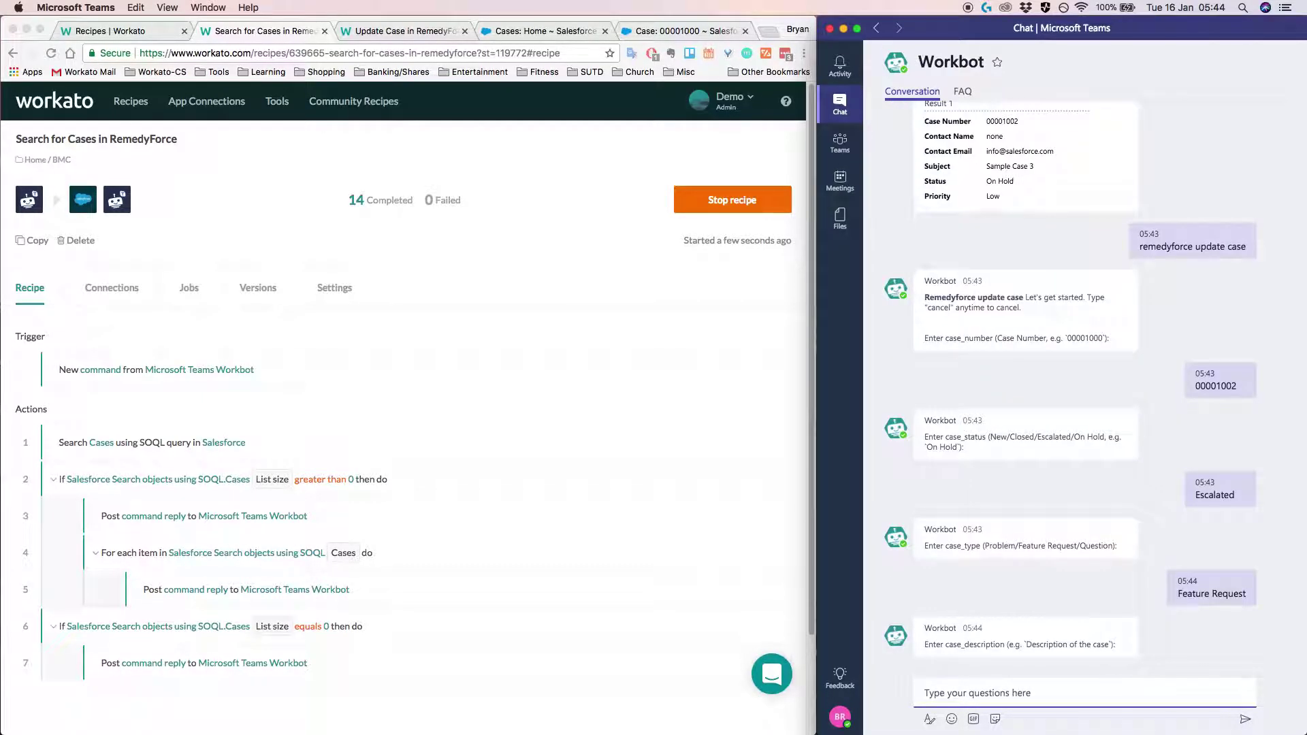
{"action": "type", "text": "This is a test description"}
{"action": "key", "text": "Return"}
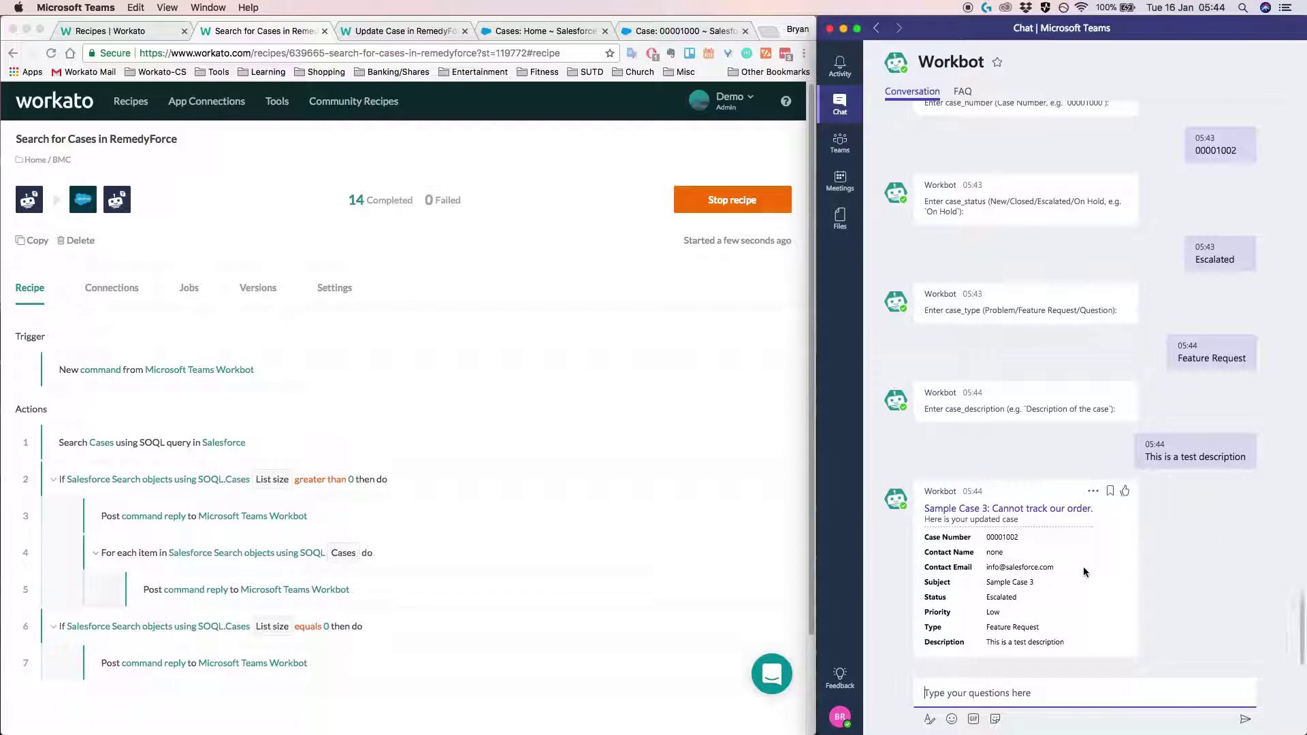
Step: Review the updated case details in Workbot's confirmation card
{"action": "left_click_drag", "start_coordinate": [934, 542], "coordinate": [1027, 640]}
{"action": "left_click", "coordinate": [1037, 641]}
{"action": "left_click", "coordinate": [930, 630]}
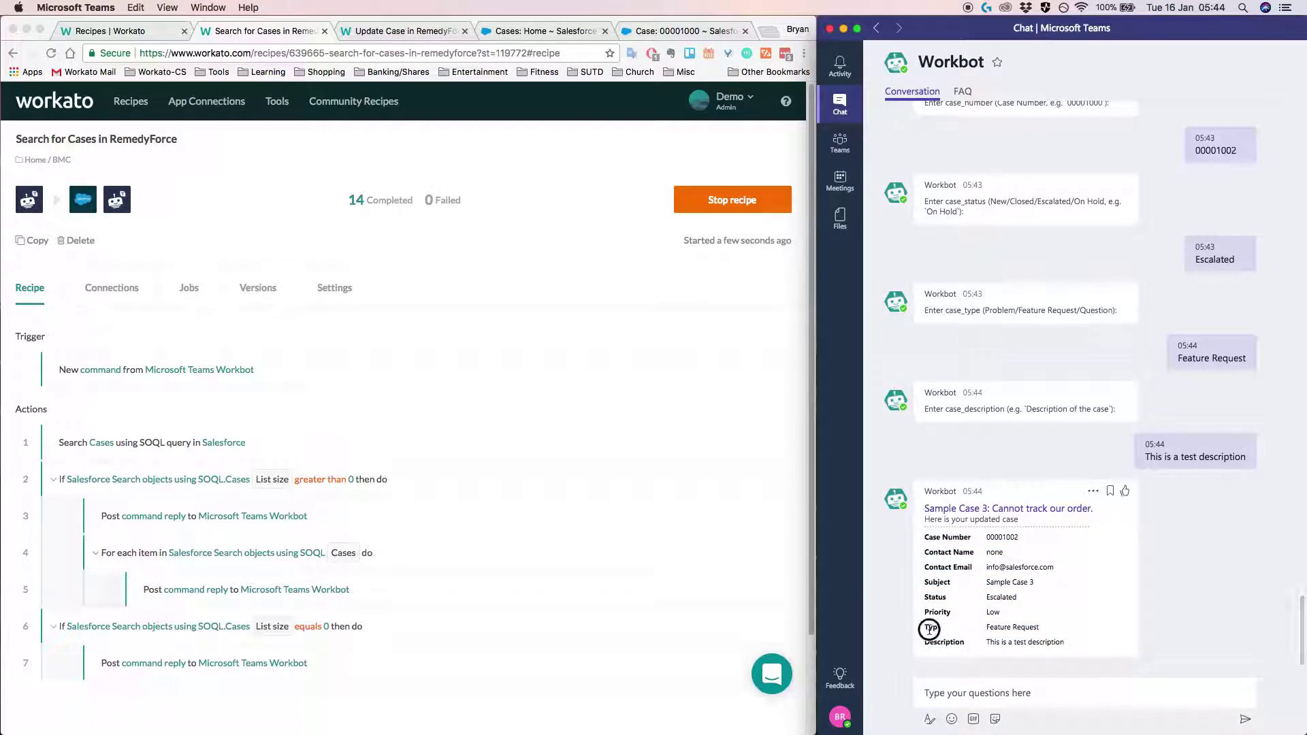
{"action": "left_click", "coordinate": [984, 629]}
{"action": "left_click", "coordinate": [1015, 640]}
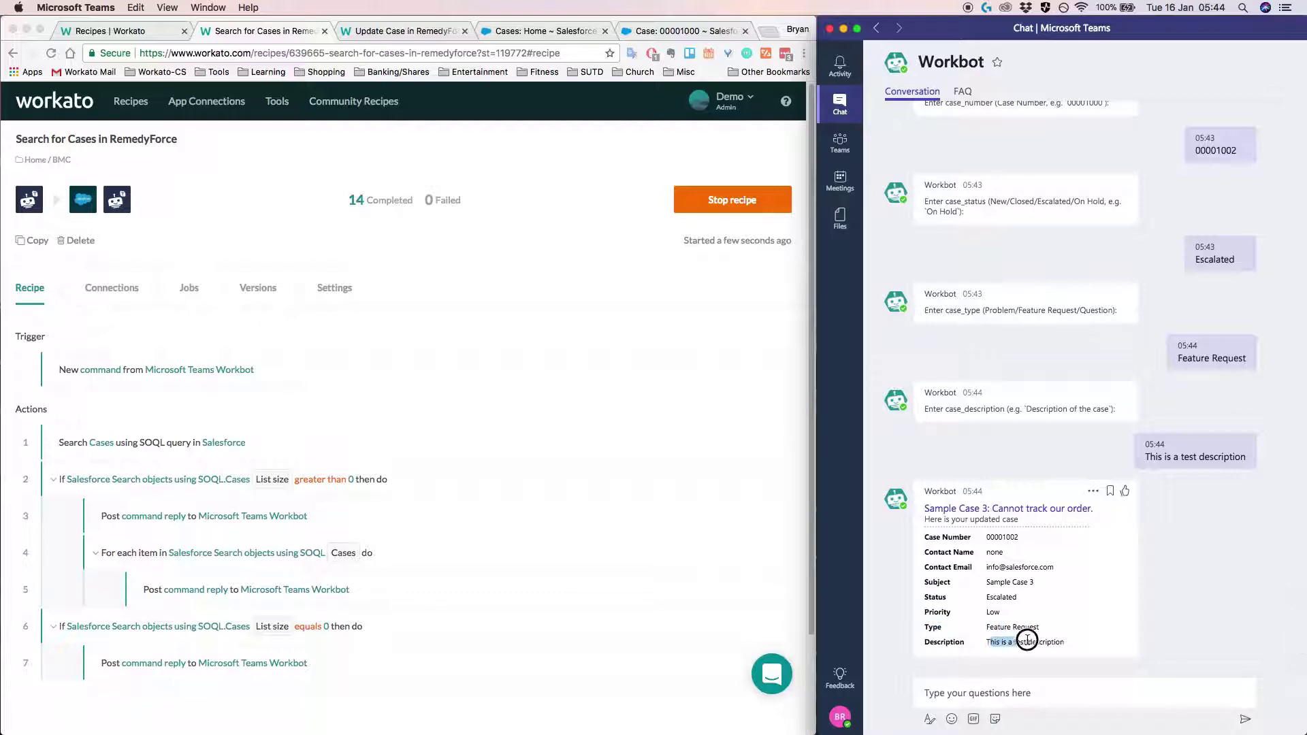
{"action": "left_click", "coordinate": [990, 594]}
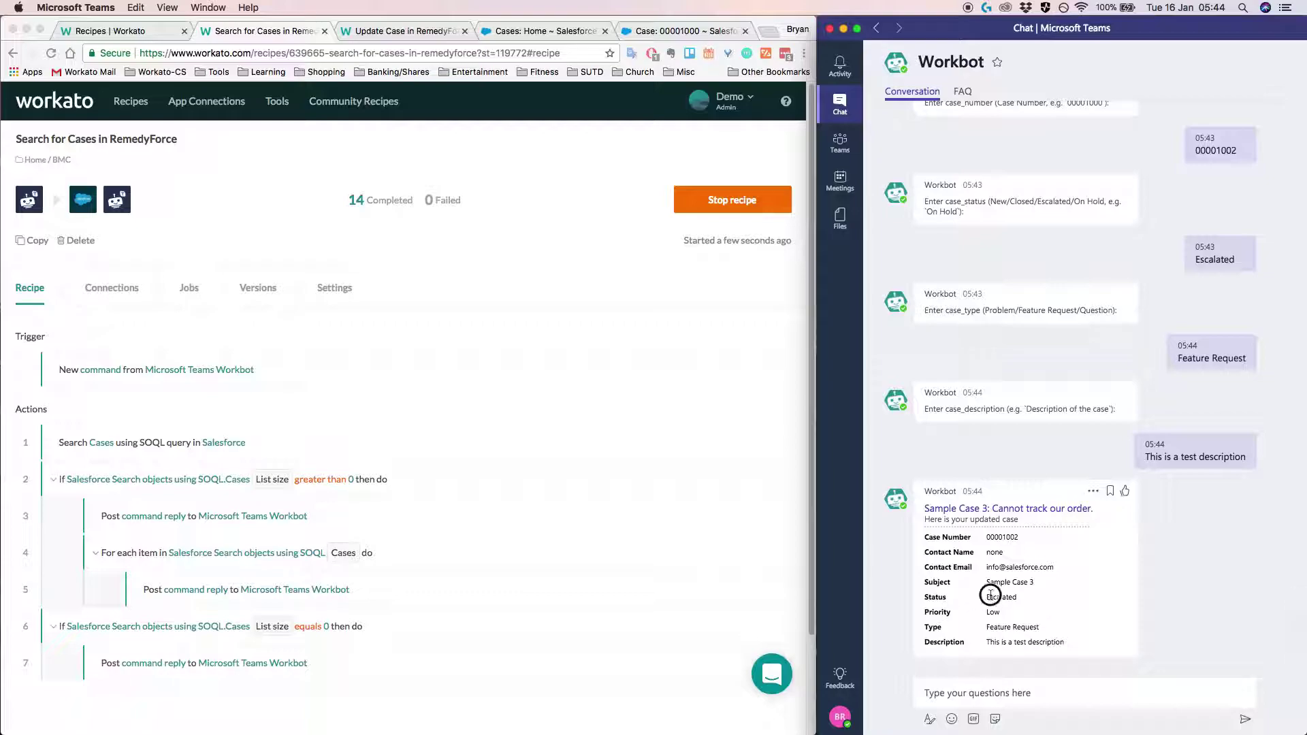
Step: Open Sample Case 3 in Salesforce and check its Description, Type and Escalated Status
{"action": "left_click", "coordinate": [1012, 509]}
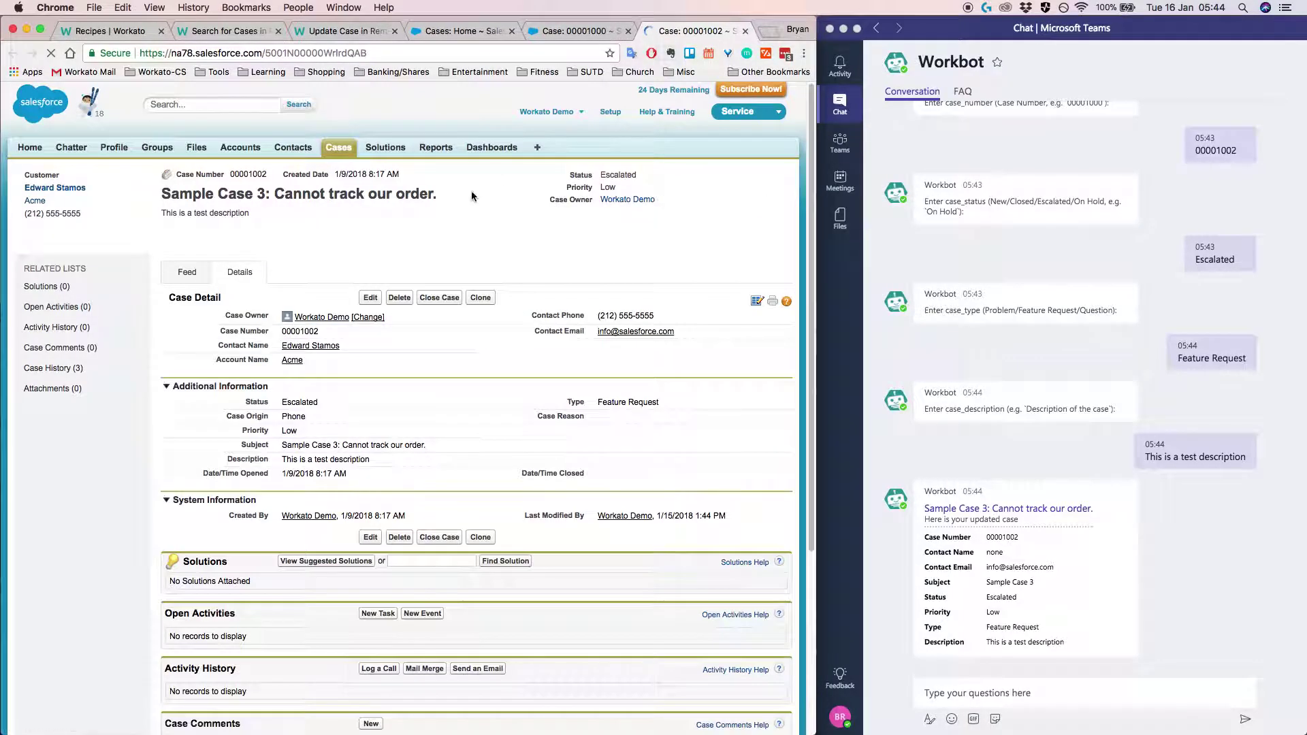
{"action": "scroll", "coordinate": [462, 370], "scroll_direction": "down", "scroll_amount": 2}
{"action": "double_click", "coordinate": [359, 380]}
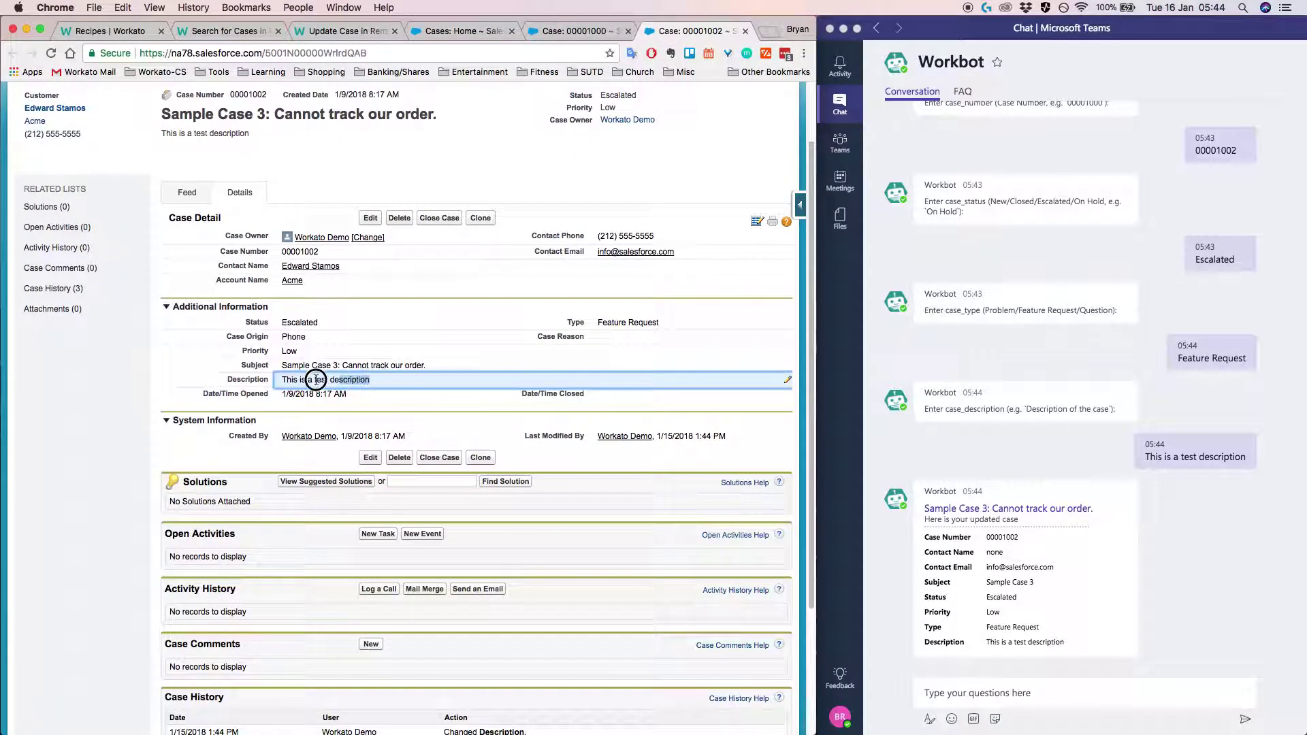
{"action": "double_click", "coordinate": [613, 322]}
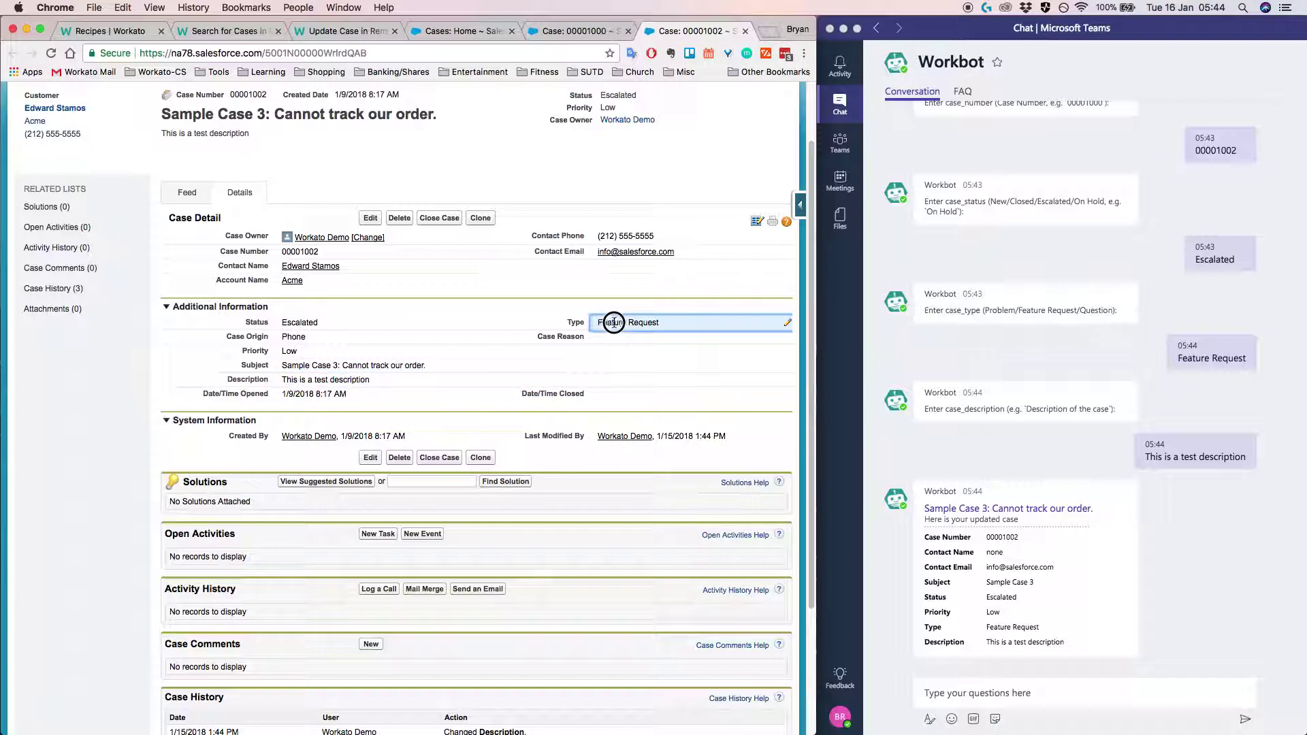
{"action": "double_click", "coordinate": [293, 319]}
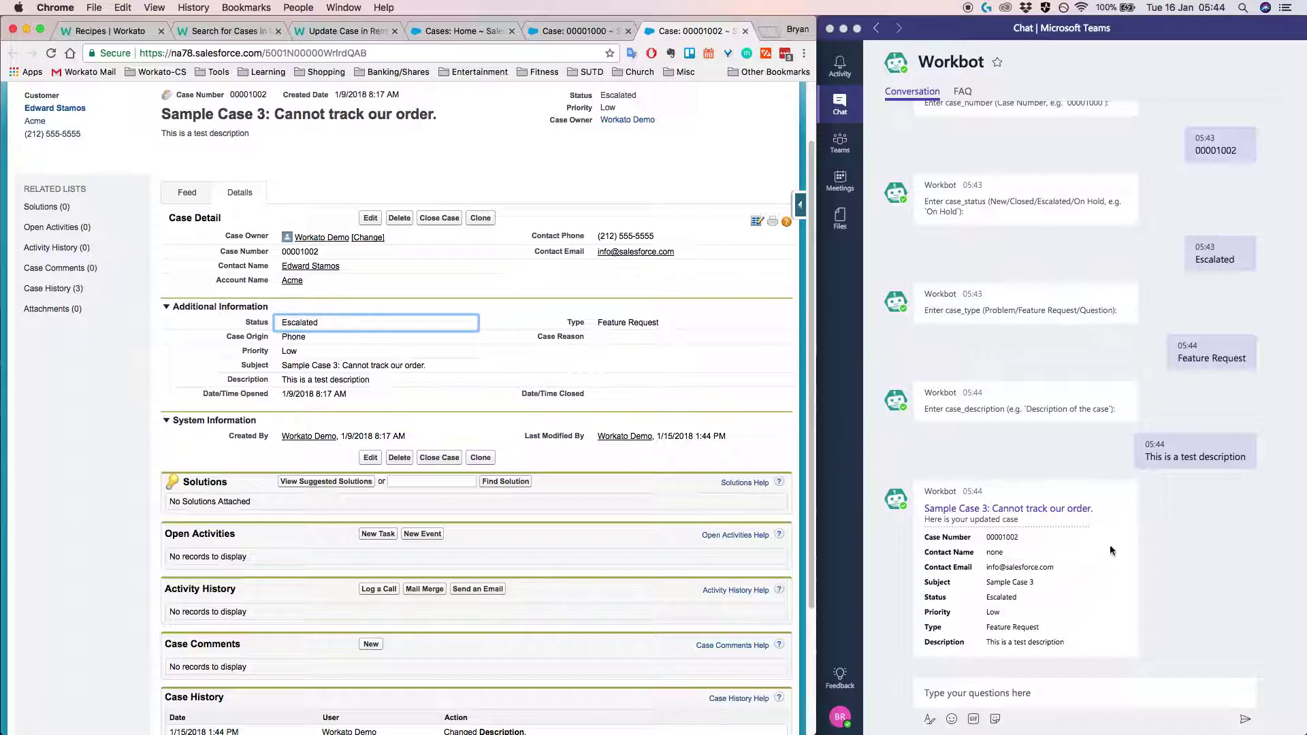
{"action": "left_click", "coordinate": [380, 150]}
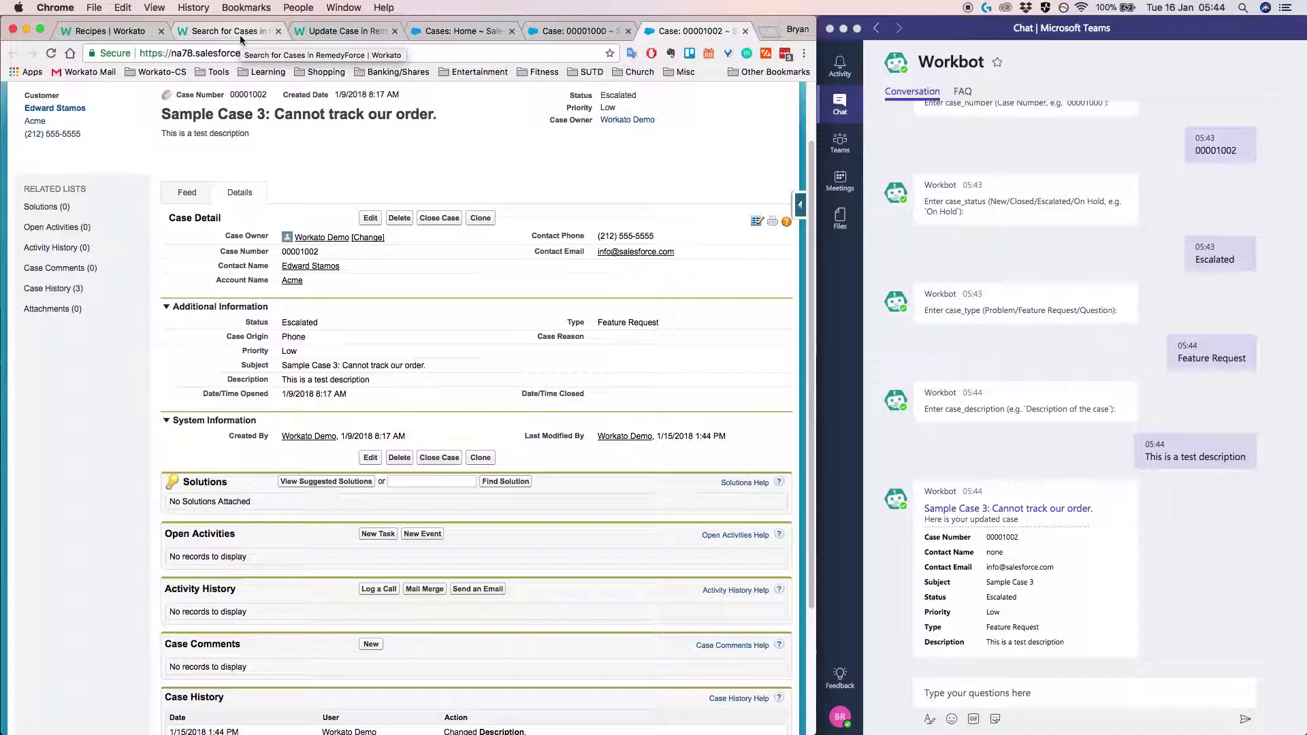
Step: Open the Search for Cases in RemedyForce recipe from the Workato tabs and stop it
{"action": "left_click", "coordinate": [131, 32]}
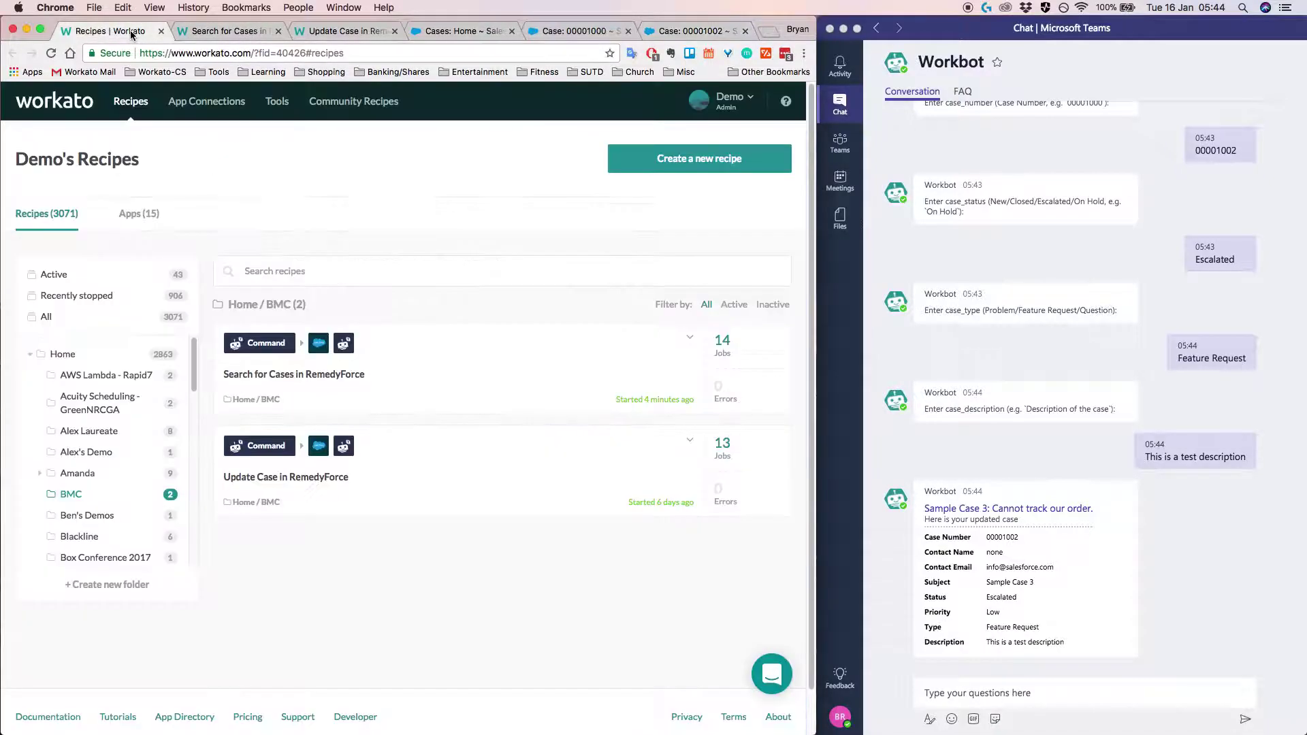
{"action": "left_click", "coordinate": [223, 32]}
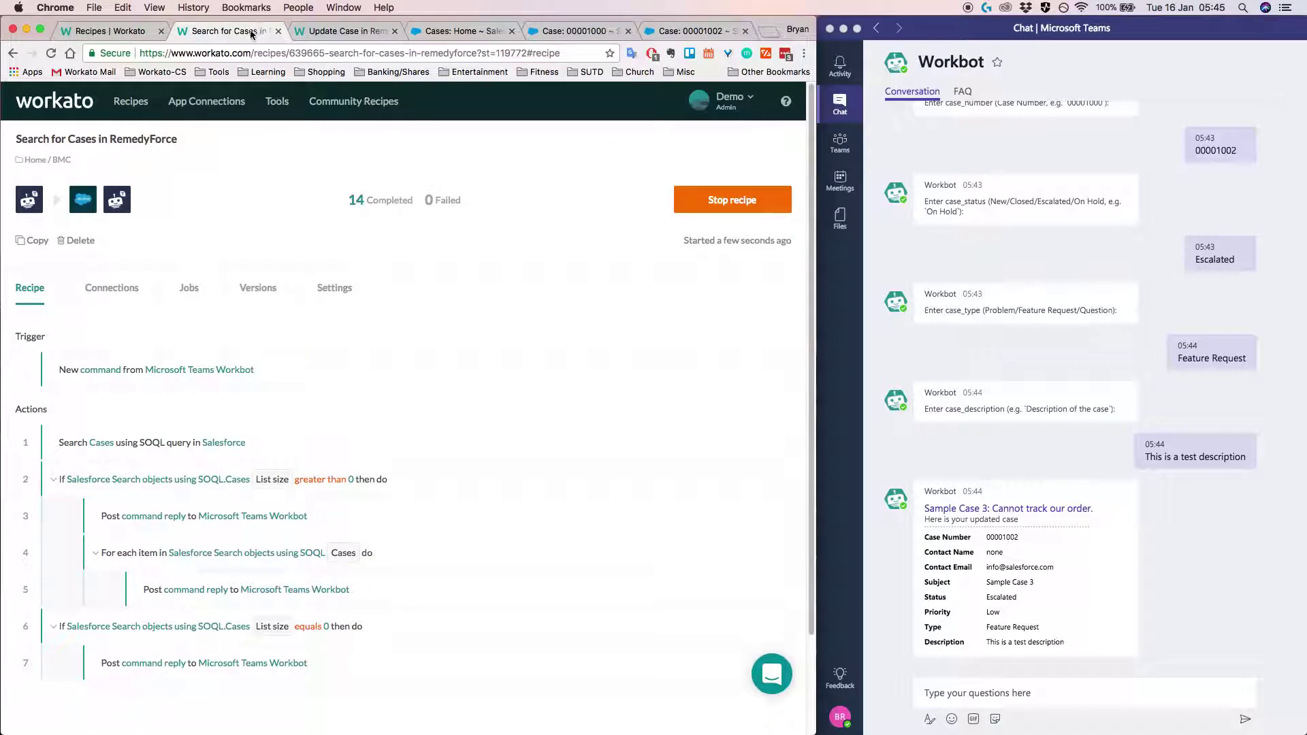
{"action": "scroll", "coordinate": [316, 171], "scroll_direction": "down", "scroll_amount": 1}
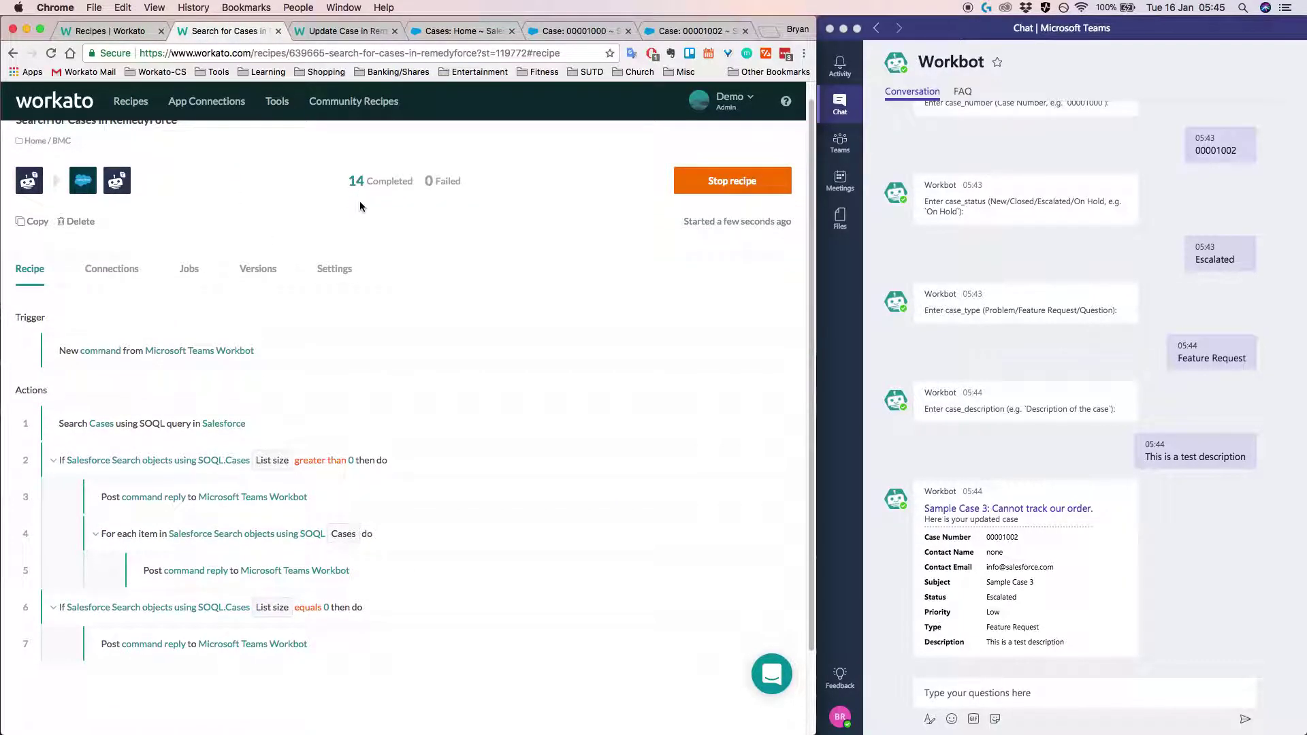
{"action": "scroll", "coordinate": [316, 177], "scroll_direction": "up", "scroll_amount": 1}
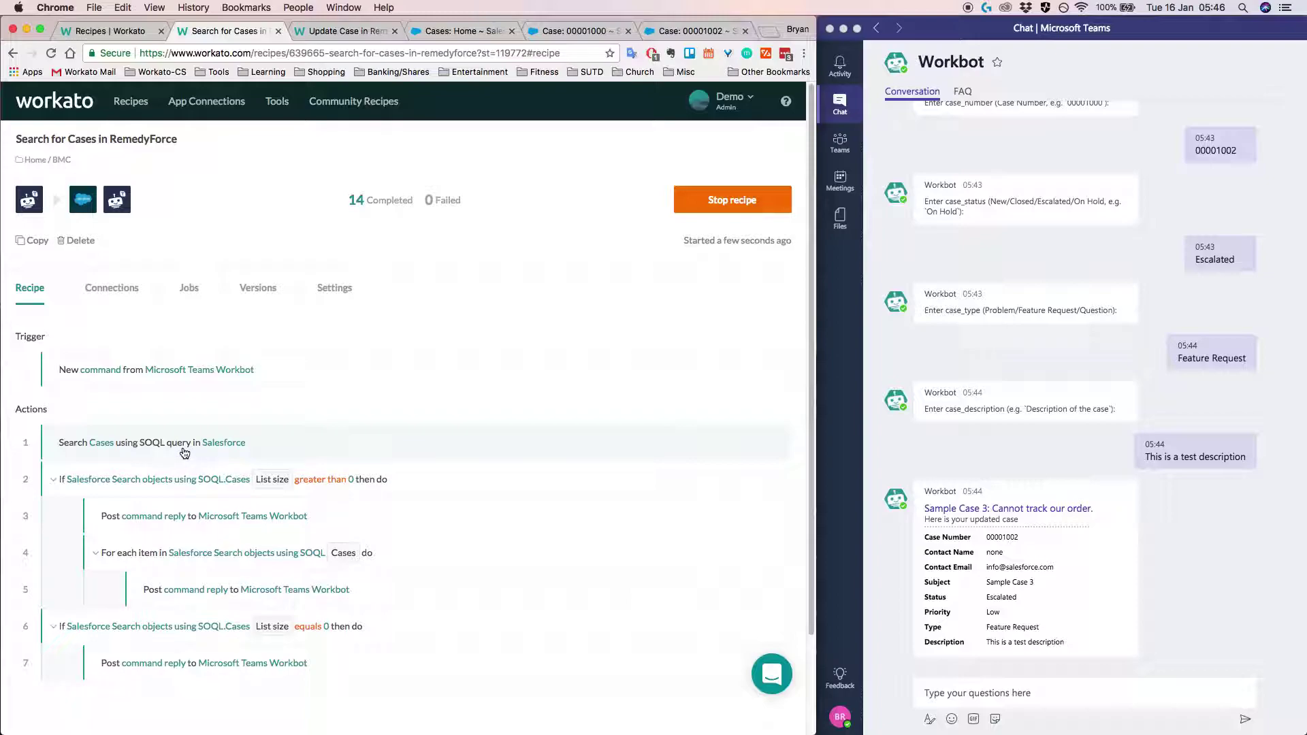
{"action": "left_click", "coordinate": [739, 199]}
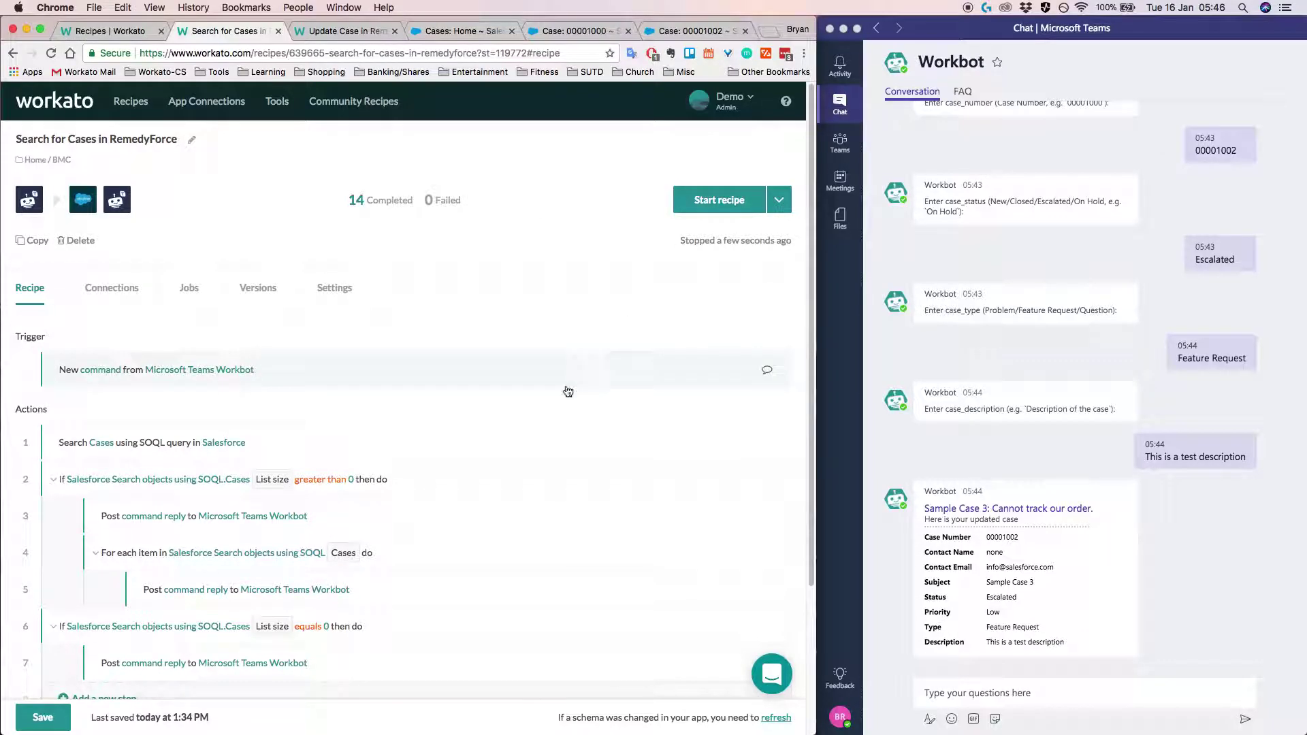
Step: Open the 'New command from Microsoft Teams Workbot' trigger settings and scroll through them
{"action": "scroll", "coordinate": [440, 419], "scroll_direction": "down", "scroll_amount": 2}
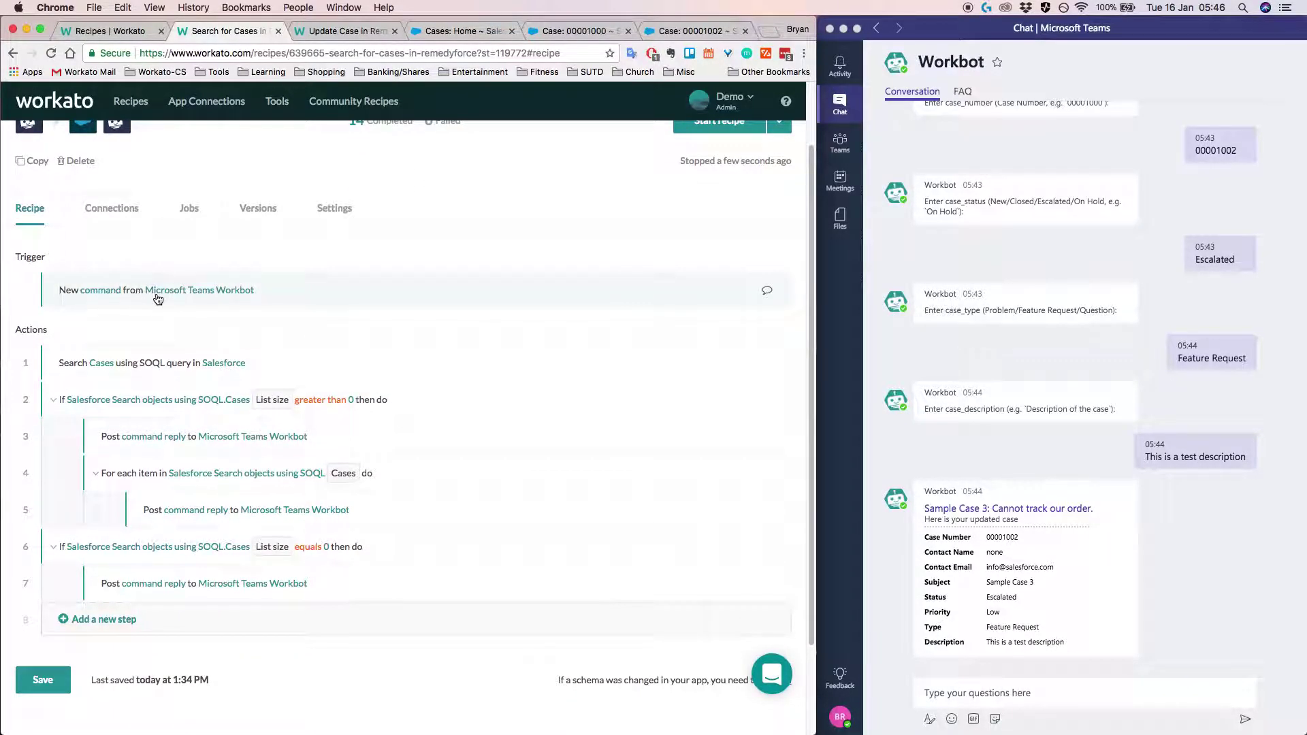
{"action": "left_click", "coordinate": [158, 299]}
{"action": "scroll", "coordinate": [238, 313], "scroll_direction": "down", "scroll_amount": 2}
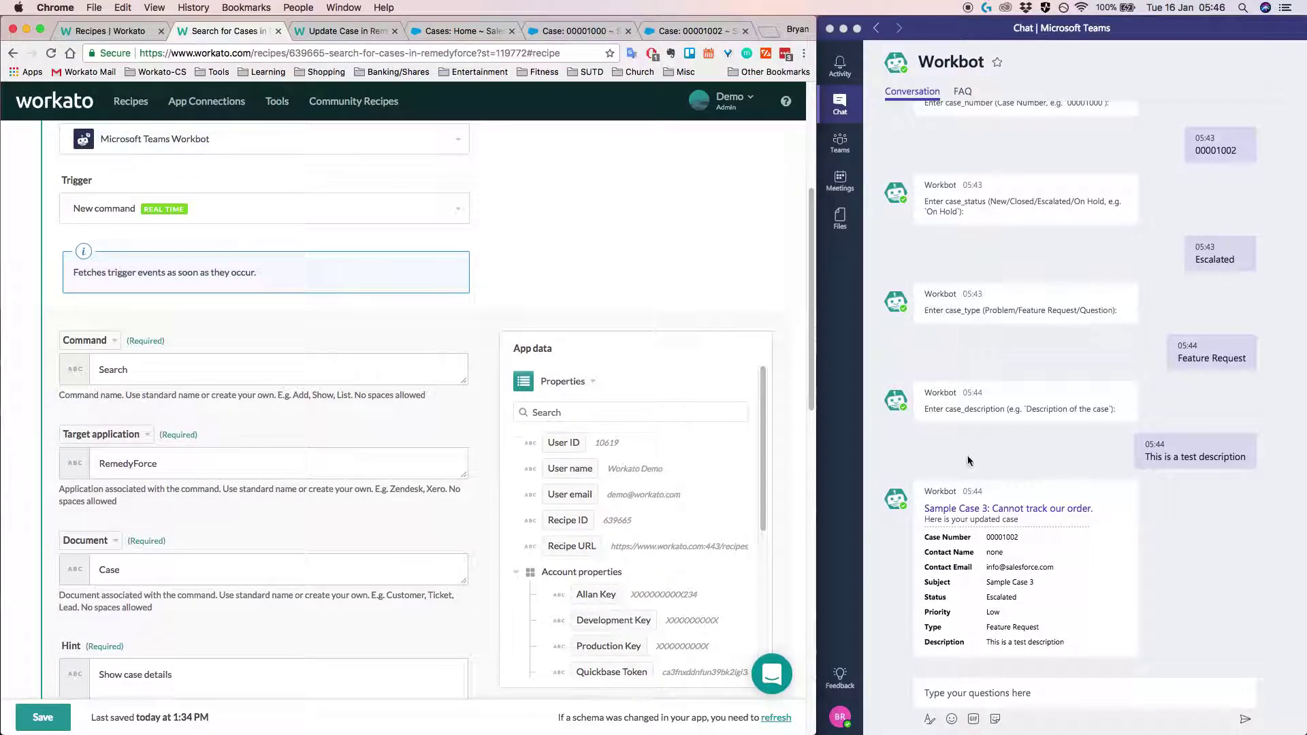
{"action": "scroll", "coordinate": [201, 357], "scroll_direction": "up", "scroll_amount": 1}
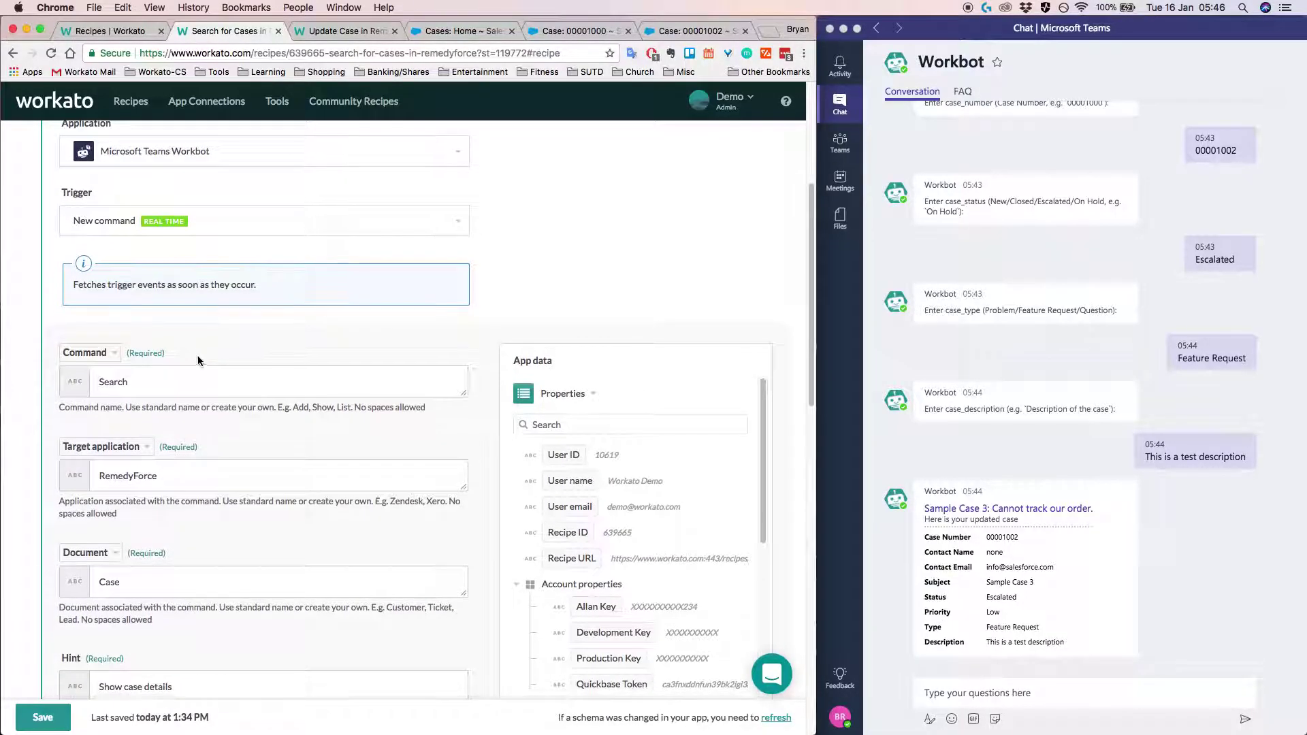
{"action": "scroll", "coordinate": [173, 424], "scroll_direction": "down", "scroll_amount": 2}
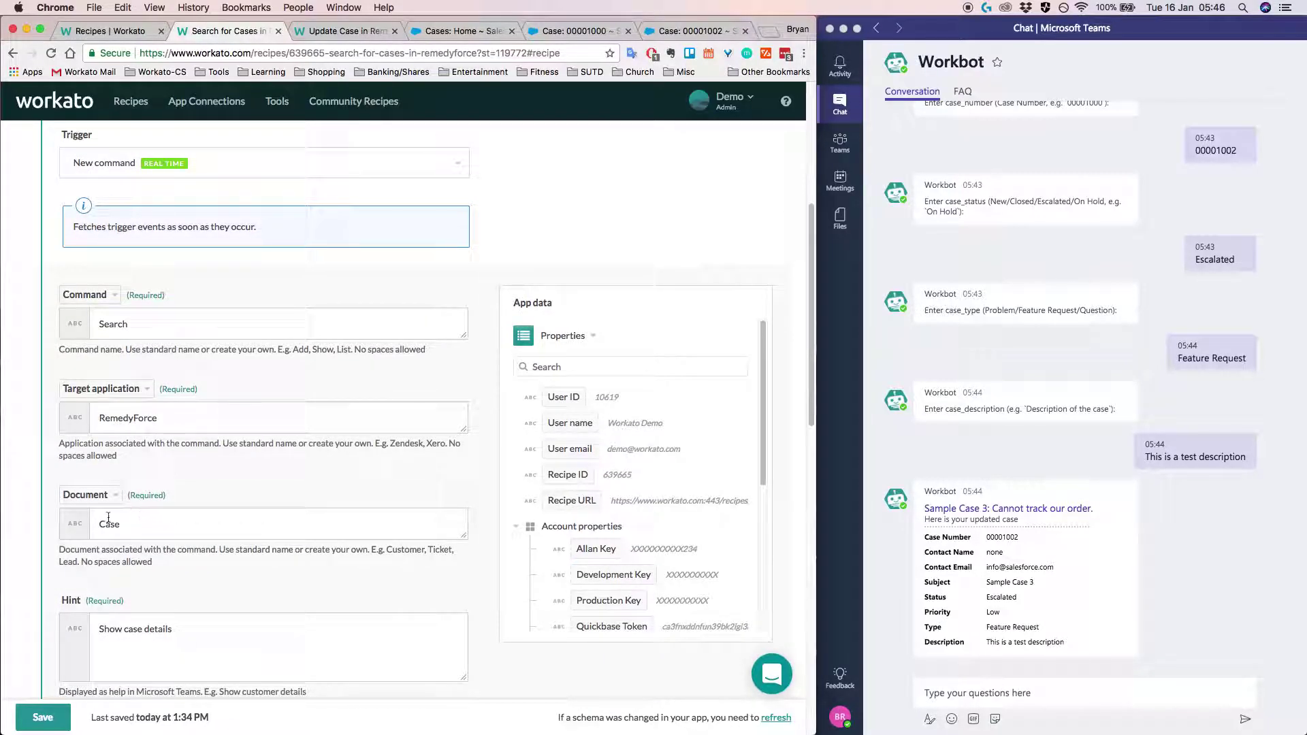
{"action": "scroll", "coordinate": [130, 531], "scroll_direction": "down", "scroll_amount": 5}
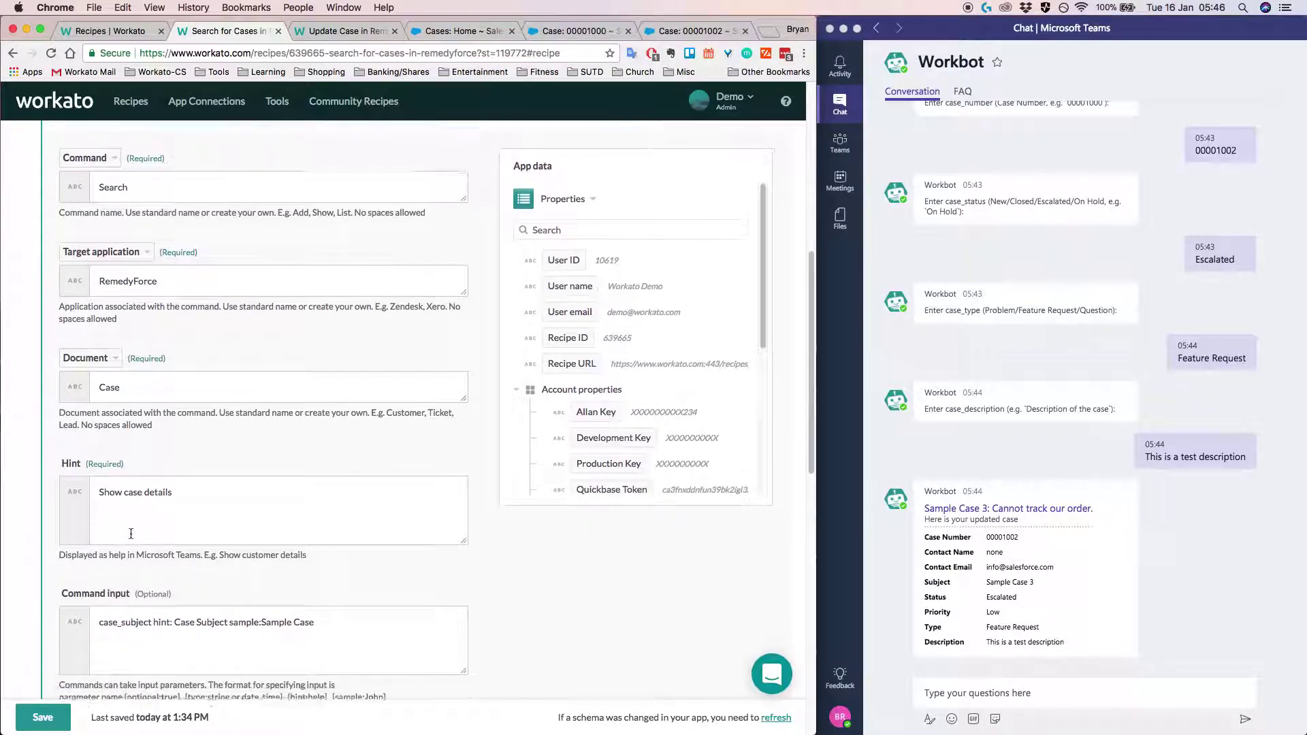
{"action": "scroll", "coordinate": [131, 535], "scroll_direction": "up", "scroll_amount": 2}
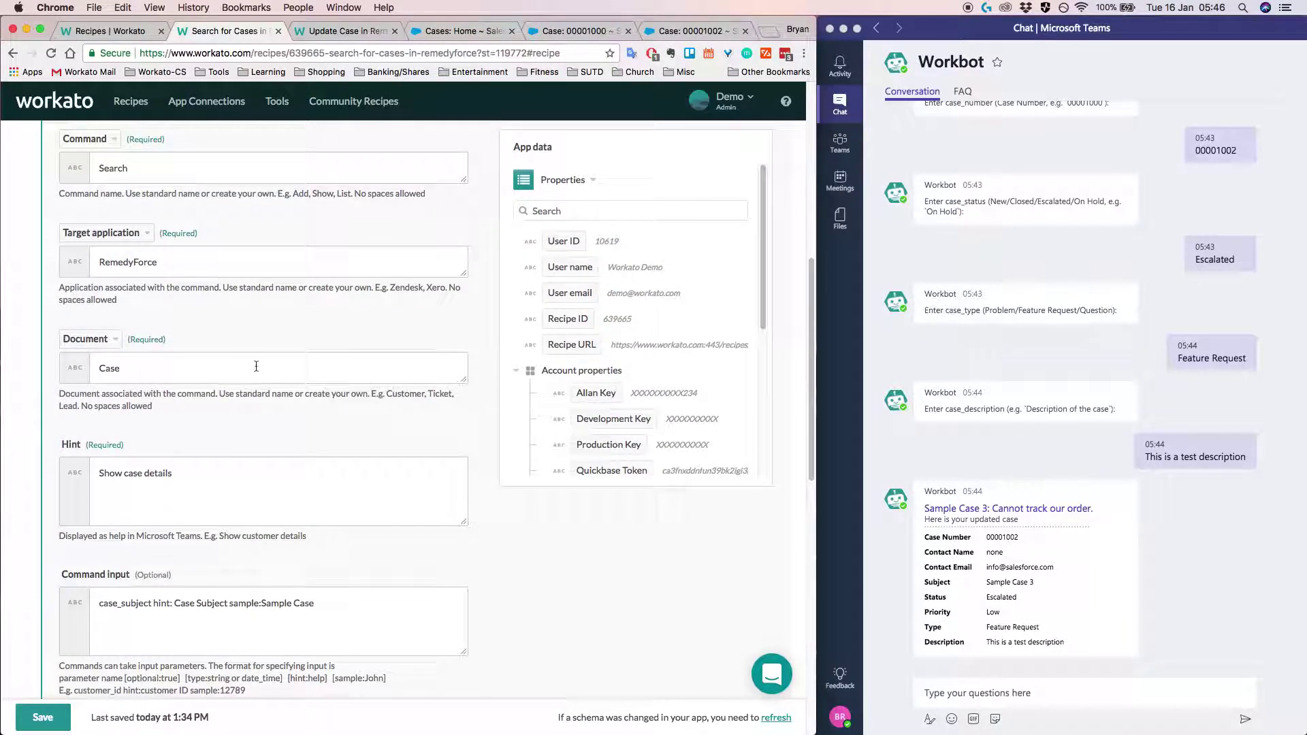
{"action": "scroll", "coordinate": [391, 389], "scroll_direction": "up", "scroll_amount": 2}
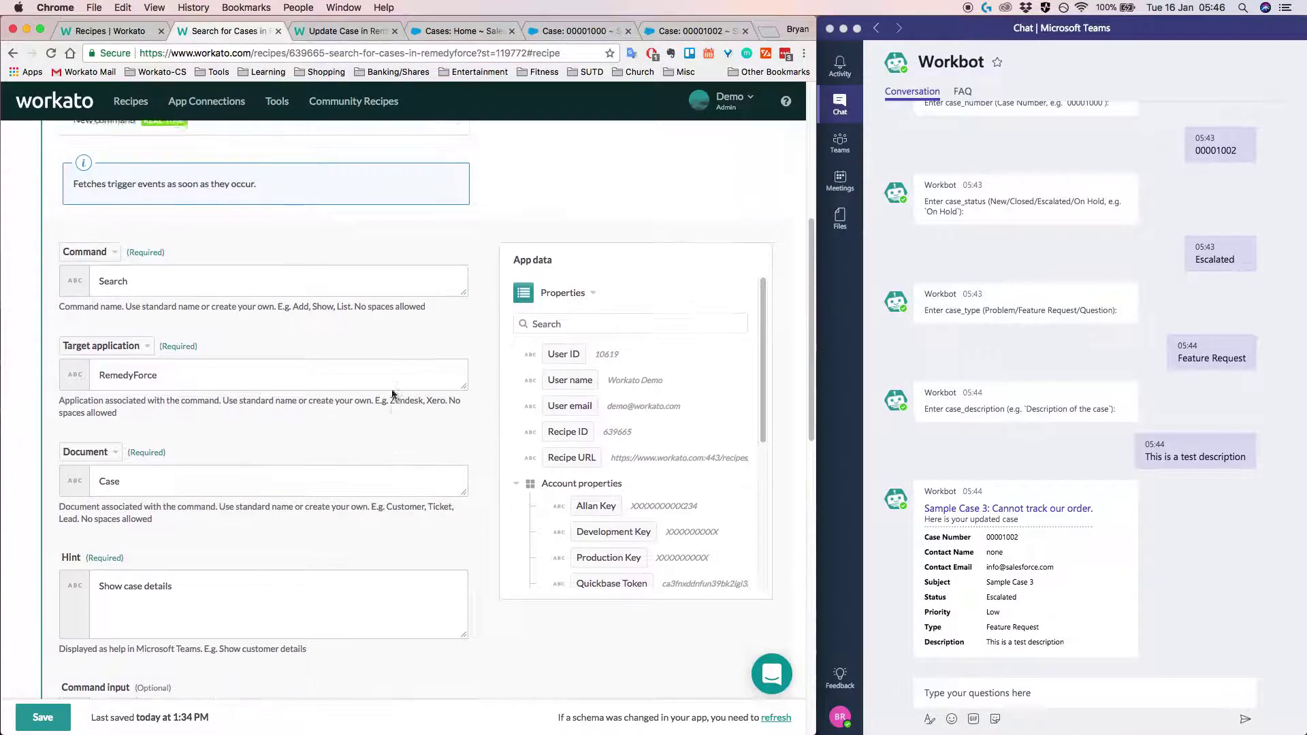
{"action": "scroll", "coordinate": [390, 389], "scroll_direction": "down", "scroll_amount": 5}
{"action": "scroll", "coordinate": [391, 390], "scroll_direction": "up", "scroll_amount": 5}
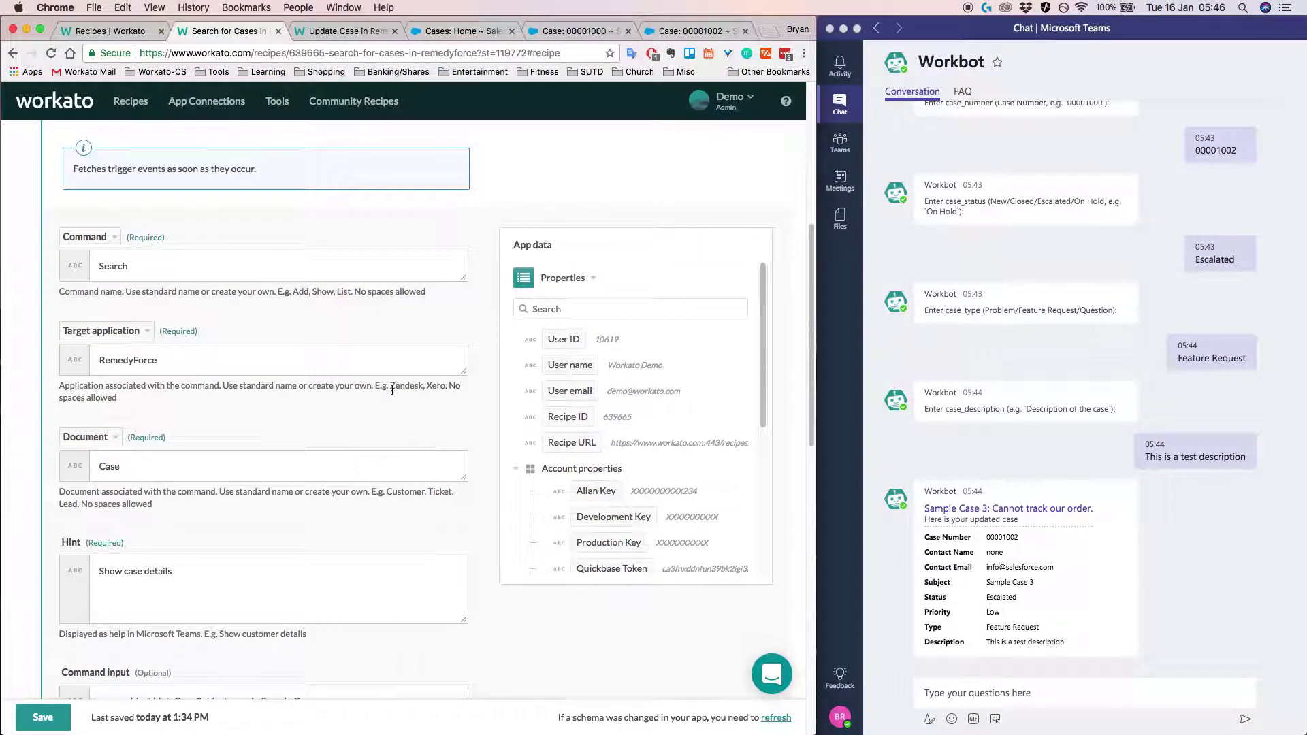
Step: Inspect the RemedyForce target application field and demonstrate mapping the User name data field
{"action": "left_click", "coordinate": [261, 366]}
{"action": "scroll", "coordinate": [351, 361], "scroll_direction": "up", "scroll_amount": 1}
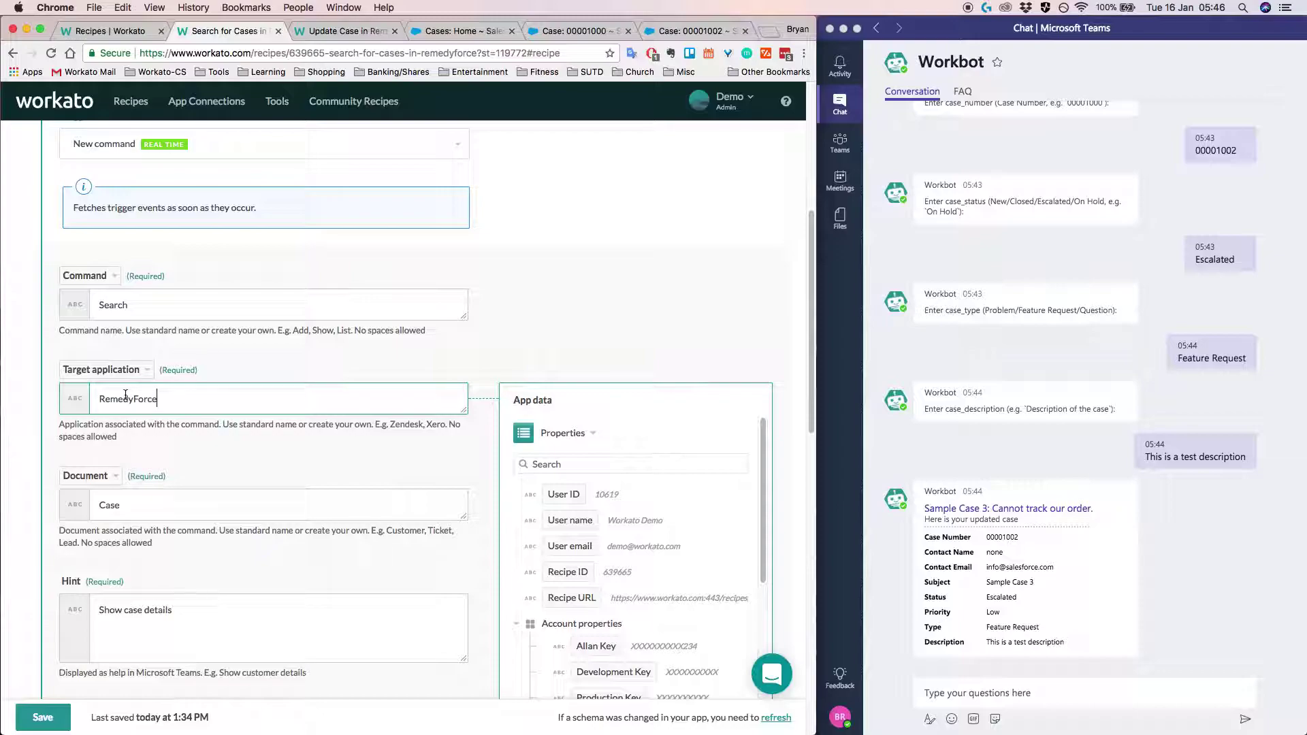
{"action": "scroll", "coordinate": [125, 395], "scroll_direction": "up", "scroll_amount": 1}
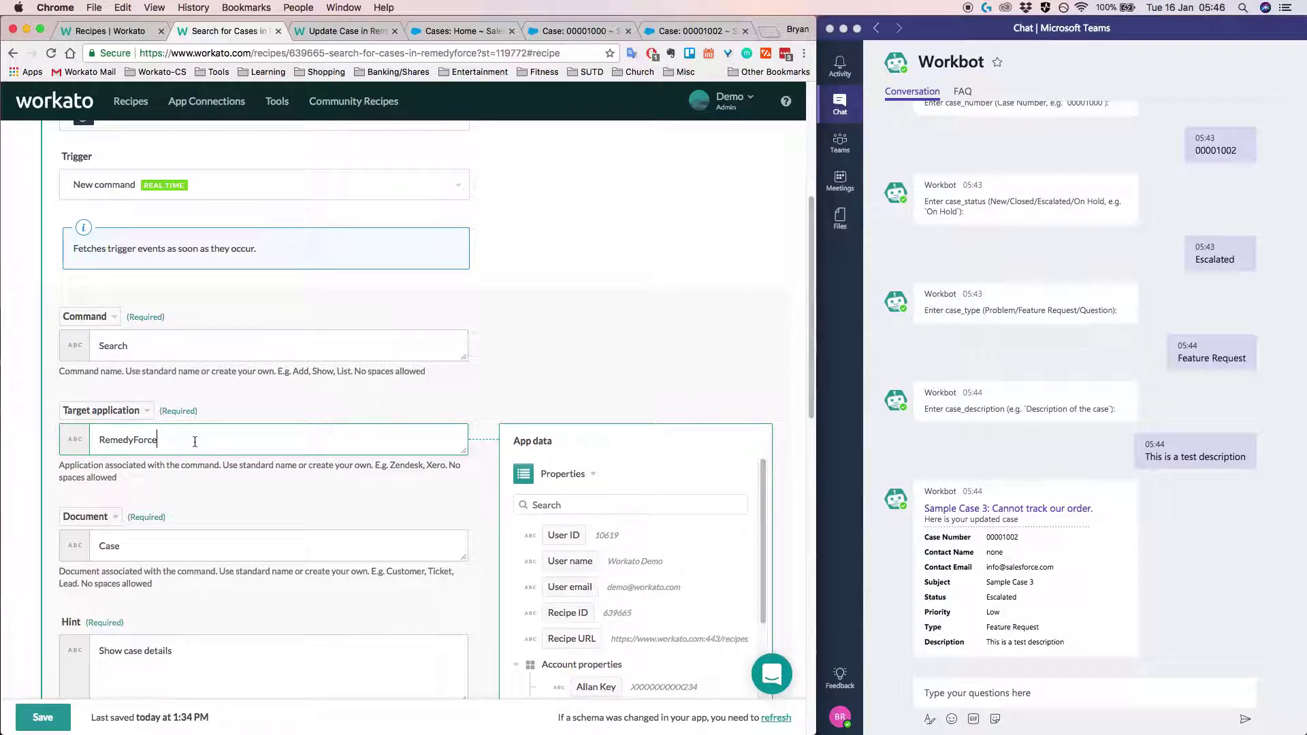
{"action": "left_click_drag", "start_coordinate": [184, 440], "coordinate": [75, 448]}
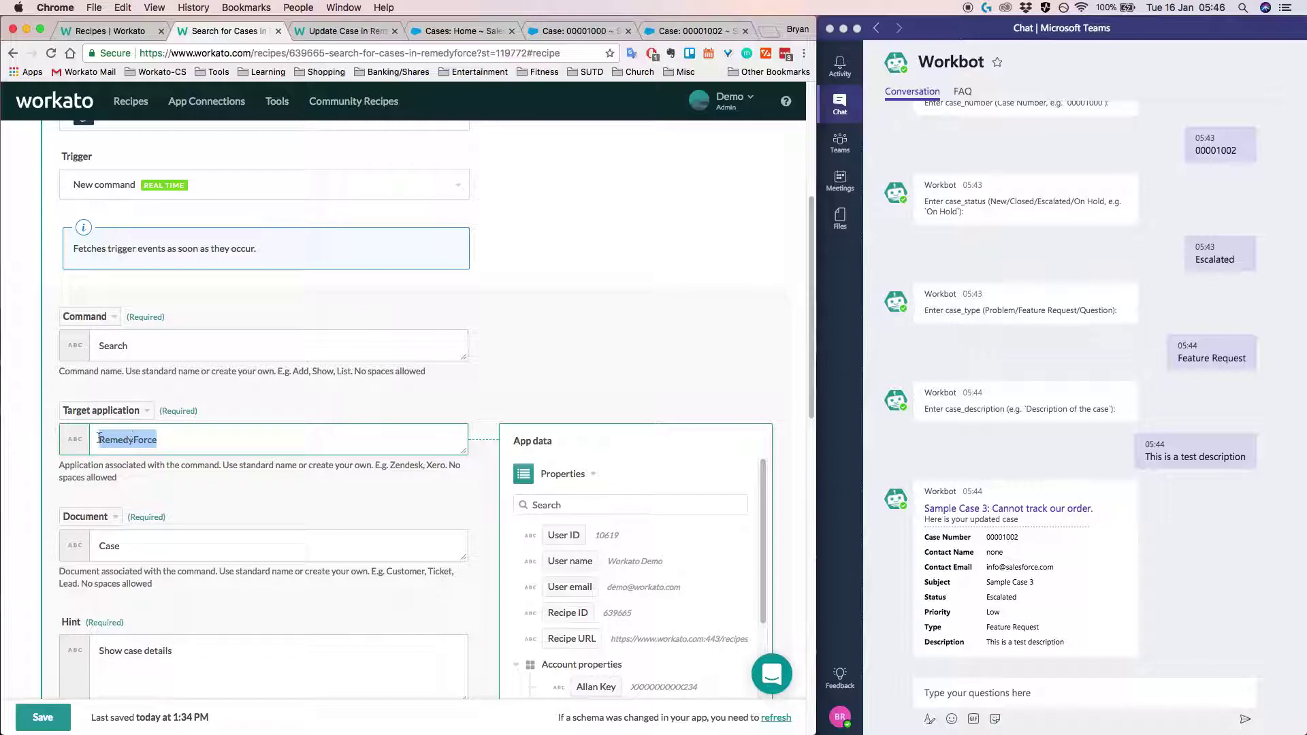
{"action": "left_click", "coordinate": [169, 436]}
{"action": "scroll", "coordinate": [304, 494], "scroll_direction": "down", "scroll_amount": 2}
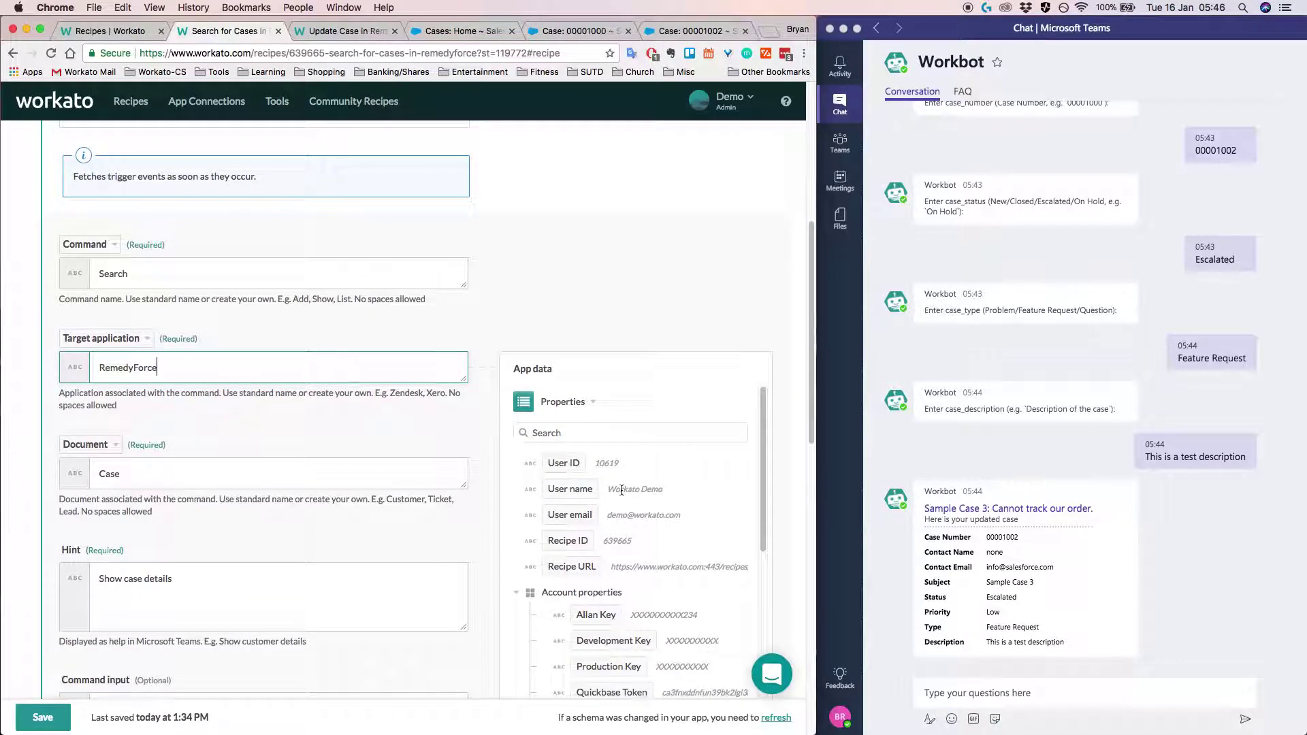
{"action": "left_click", "coordinate": [589, 494]}
{"action": "mouse_move", "coordinate": [589, 496]}
{"action": "left_mouse_down"}
{"action": "mouse_move", "coordinate": [511, 373]}
{"action": "mouse_move", "coordinate": [574, 507]}
{"action": "left_mouse_up"}
Step: Open the SOQL search step filtering Cases by Subject LIKE the case subject
{"action": "scroll", "coordinate": [420, 438], "scroll_direction": "down", "scroll_amount": 5}
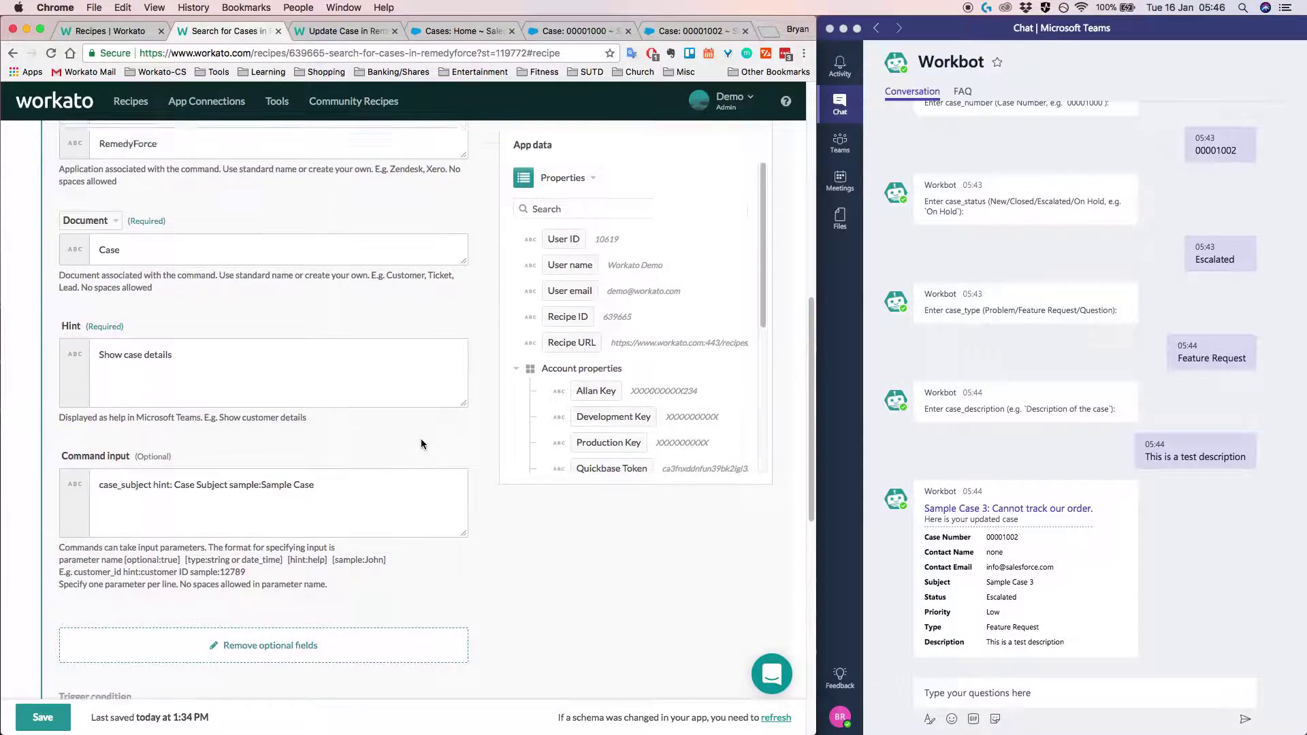
{"action": "scroll", "coordinate": [405, 447], "scroll_direction": "up", "scroll_amount": 2}
{"action": "scroll", "coordinate": [350, 471], "scroll_direction": "down", "scroll_amount": 2}
{"action": "scroll", "coordinate": [349, 470], "scroll_direction": "down", "scroll_amount": 6}
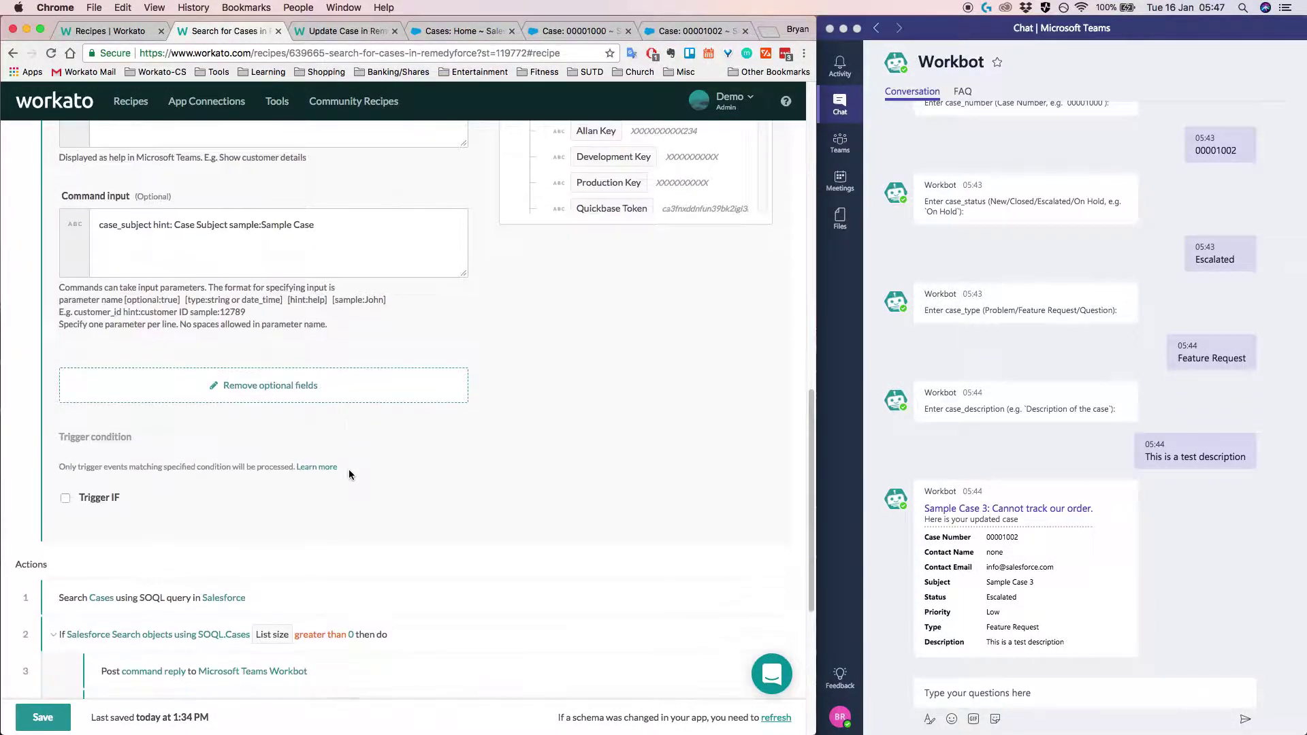
{"action": "scroll", "coordinate": [279, 493], "scroll_direction": "down", "scroll_amount": 1}
{"action": "left_click", "coordinate": [204, 483]}
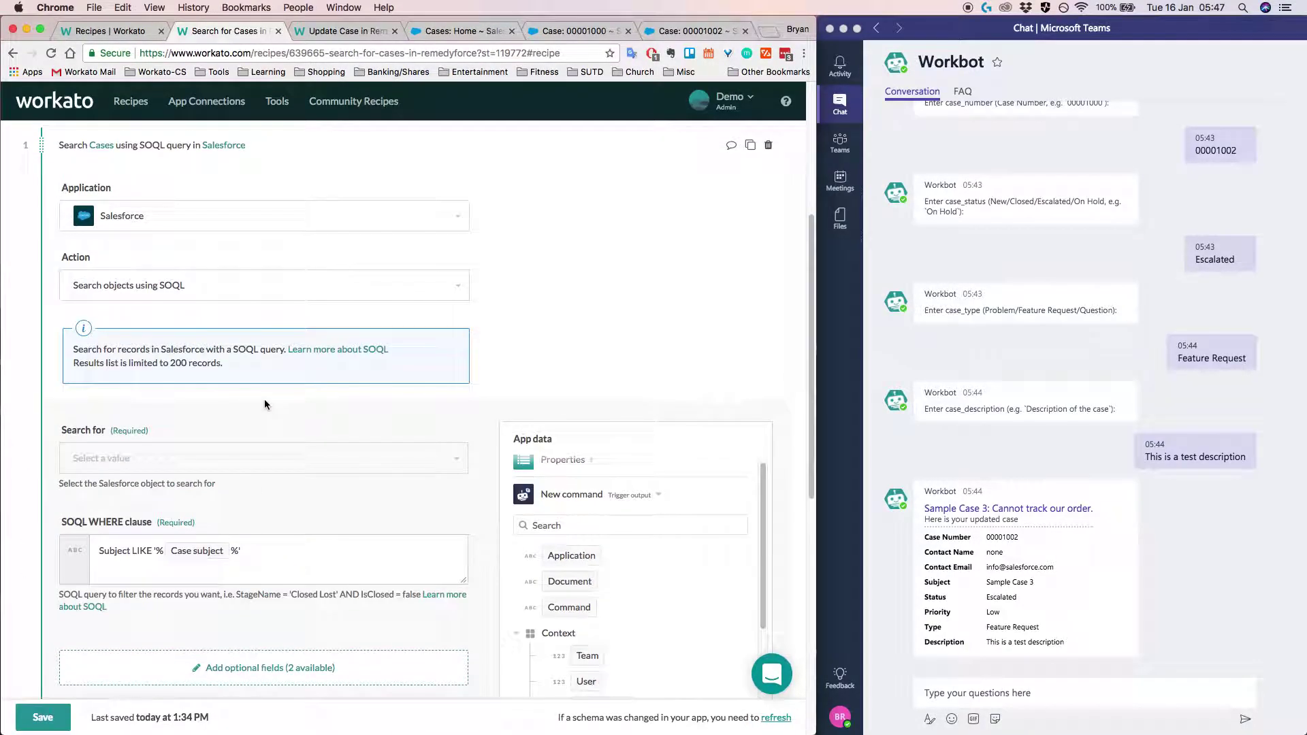
Step: Inspect step 1's SOQL WHERE clause, Subject LIKE '%Case subject%'
{"action": "scroll", "coordinate": [332, 426], "scroll_direction": "up", "scroll_amount": 2}
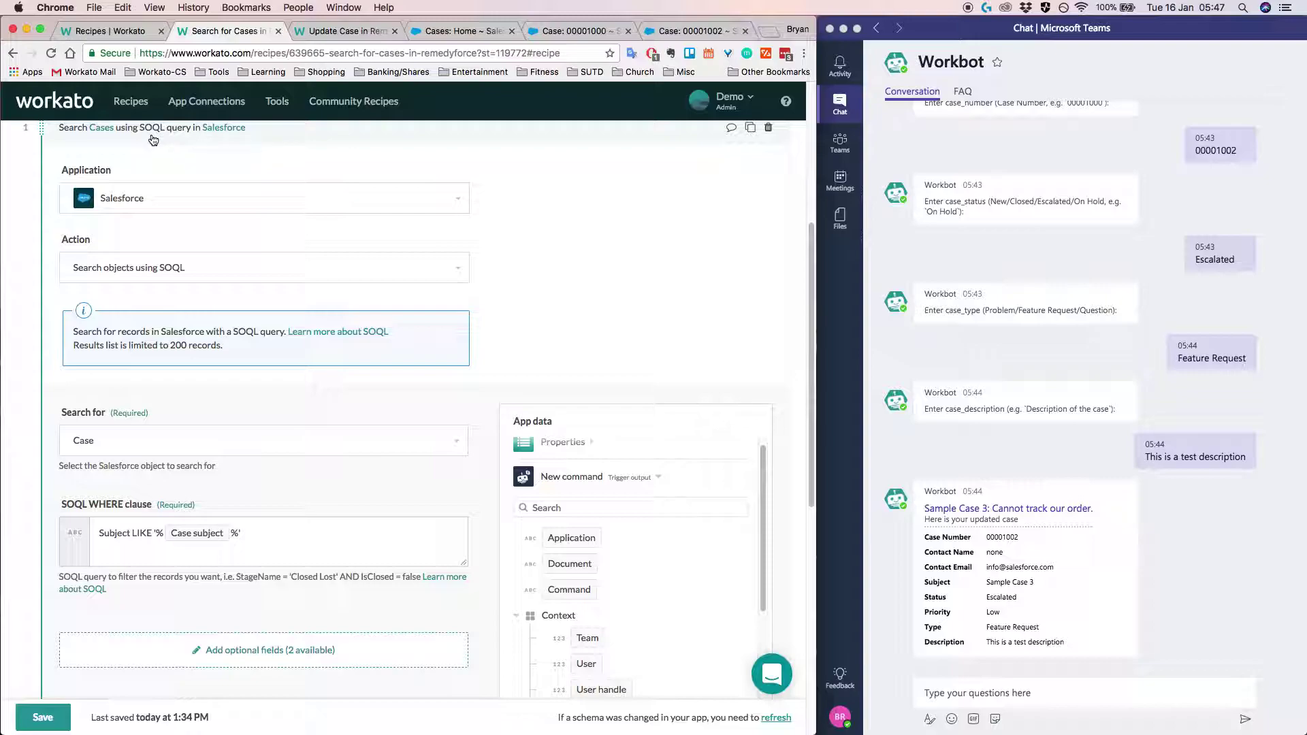
{"action": "left_click_drag", "start_coordinate": [235, 538], "coordinate": [96, 530]}
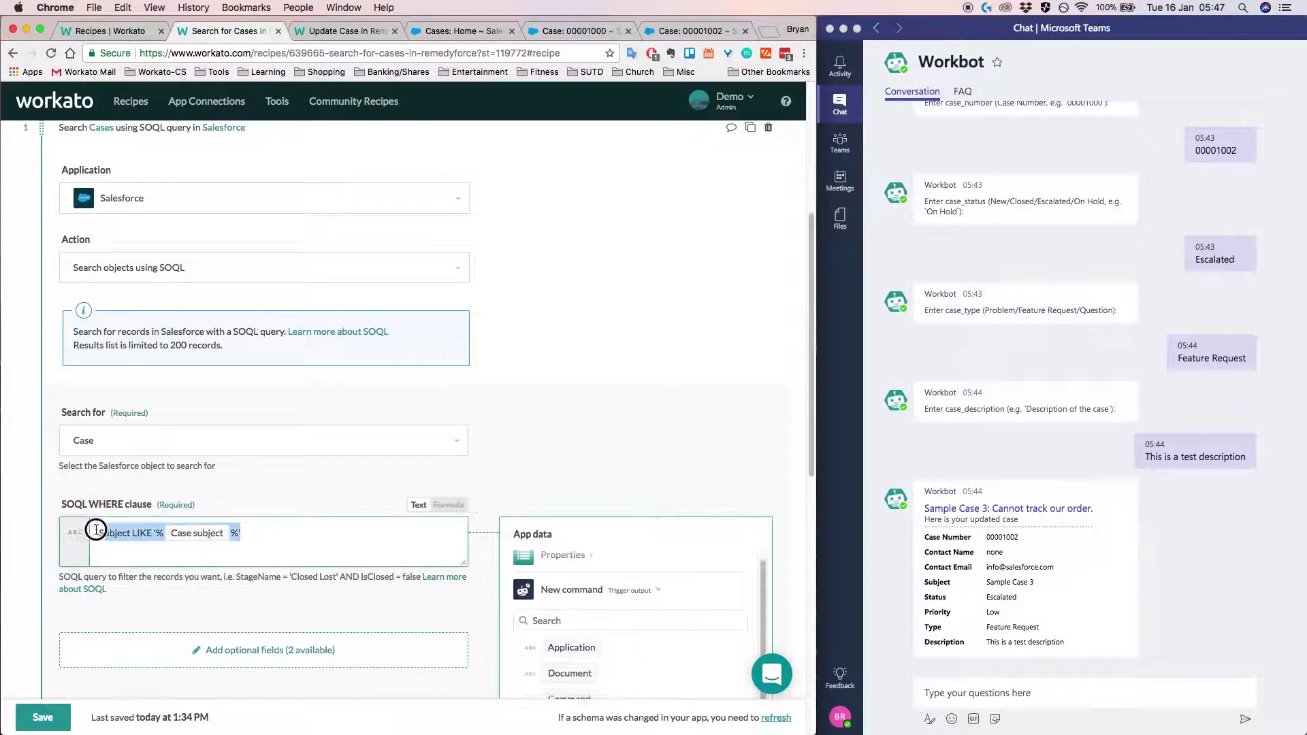
{"action": "left_click", "coordinate": [244, 537]}
{"action": "left_click", "coordinate": [263, 537]}
{"action": "scroll", "coordinate": [242, 521], "scroll_direction": "down", "scroll_amount": 2}
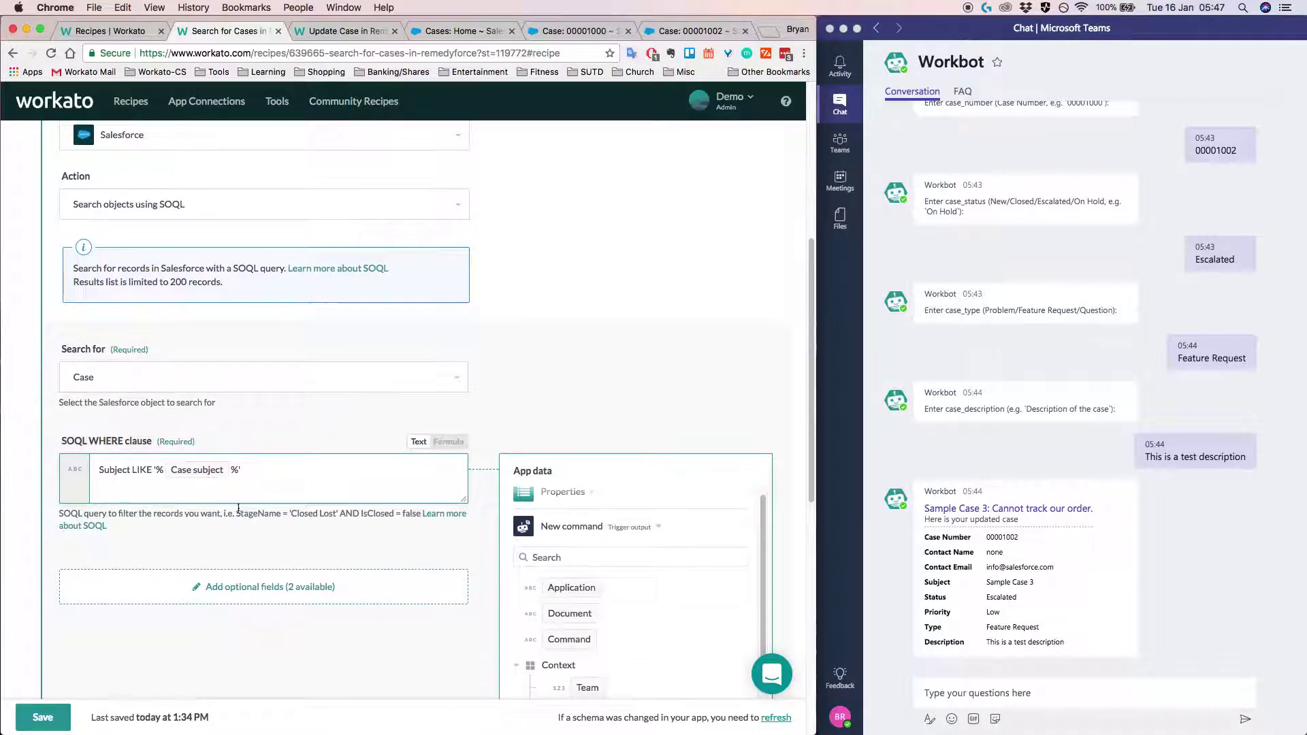
{"action": "left_click", "coordinate": [204, 470]}
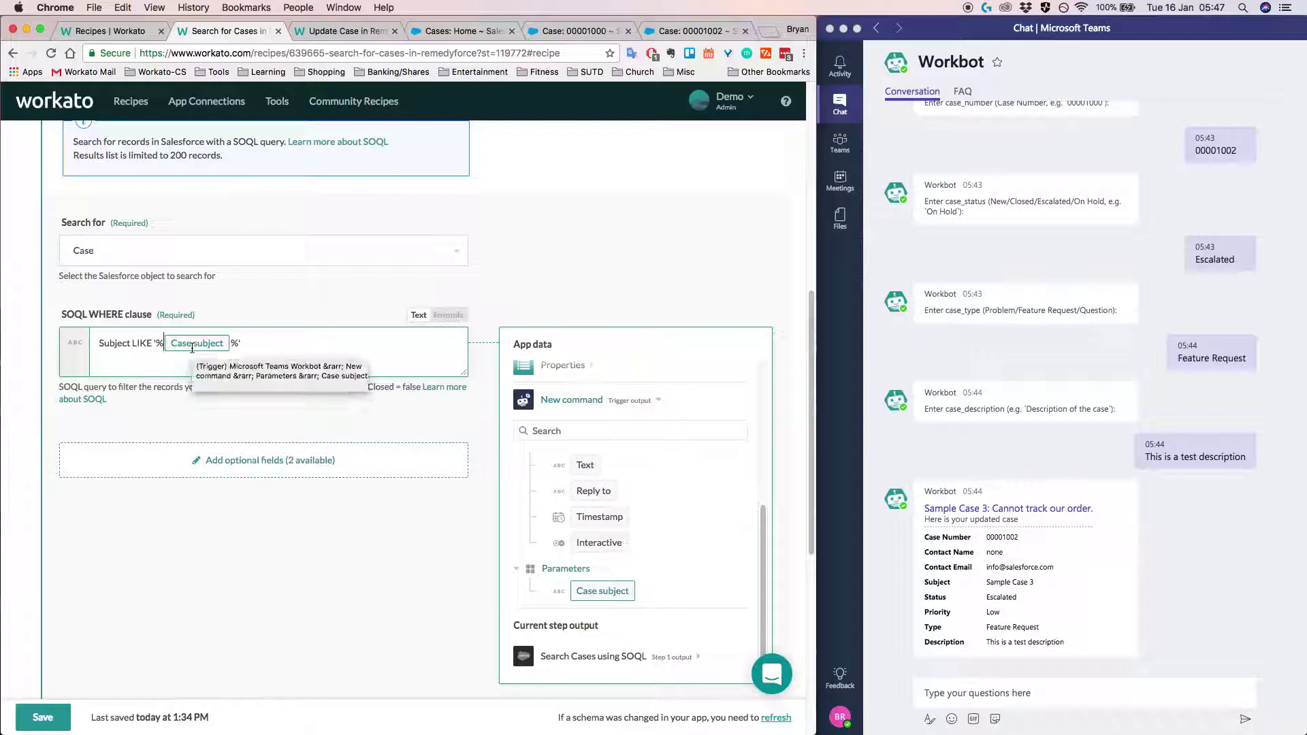
Step: Drag the Case subject pill into the SOQL clause, then delete the extra pill
{"action": "scroll", "coordinate": [190, 345], "scroll_direction": "up", "scroll_amount": 2}
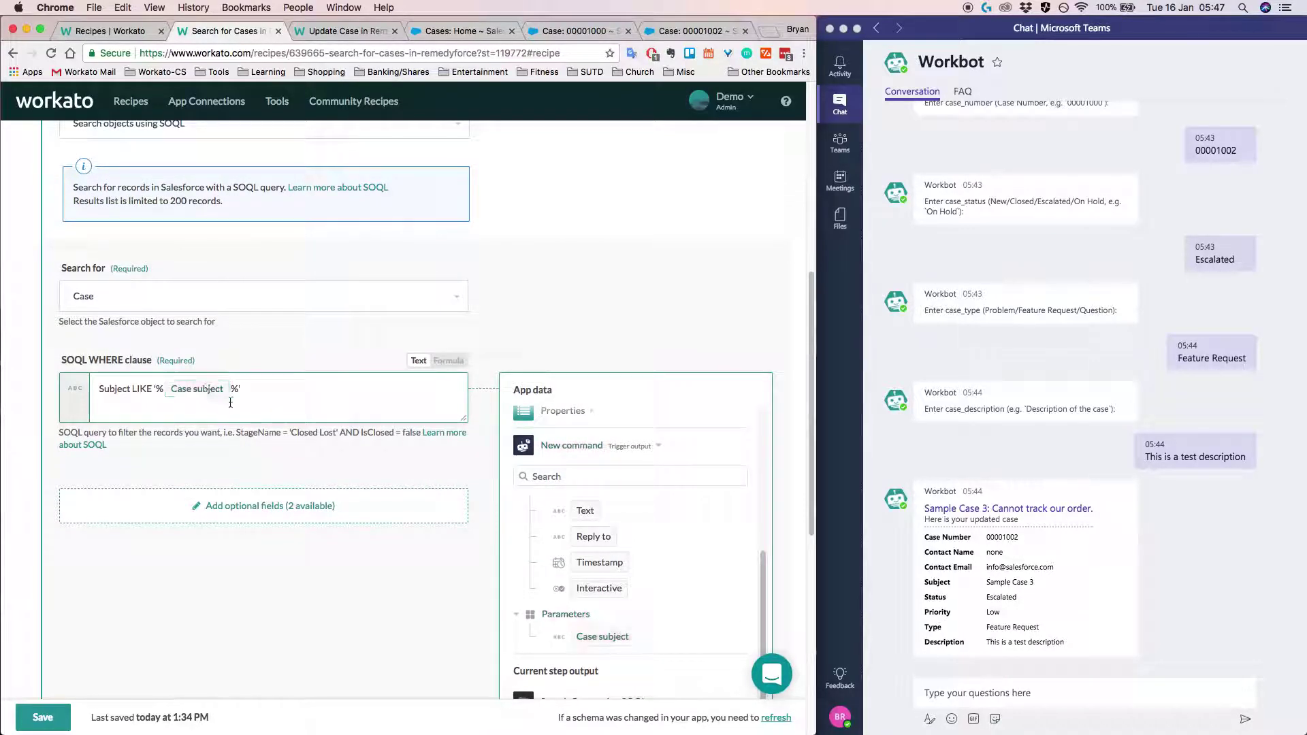
{"action": "left_click_drag", "start_coordinate": [602, 635], "coordinate": [278, 389]}
{"action": "key", "text": "BackSpace"}
{"action": "key", "text": "BackSpace"}
{"action": "scroll", "coordinate": [320, 238], "scroll_direction": "up", "scroll_amount": 5}
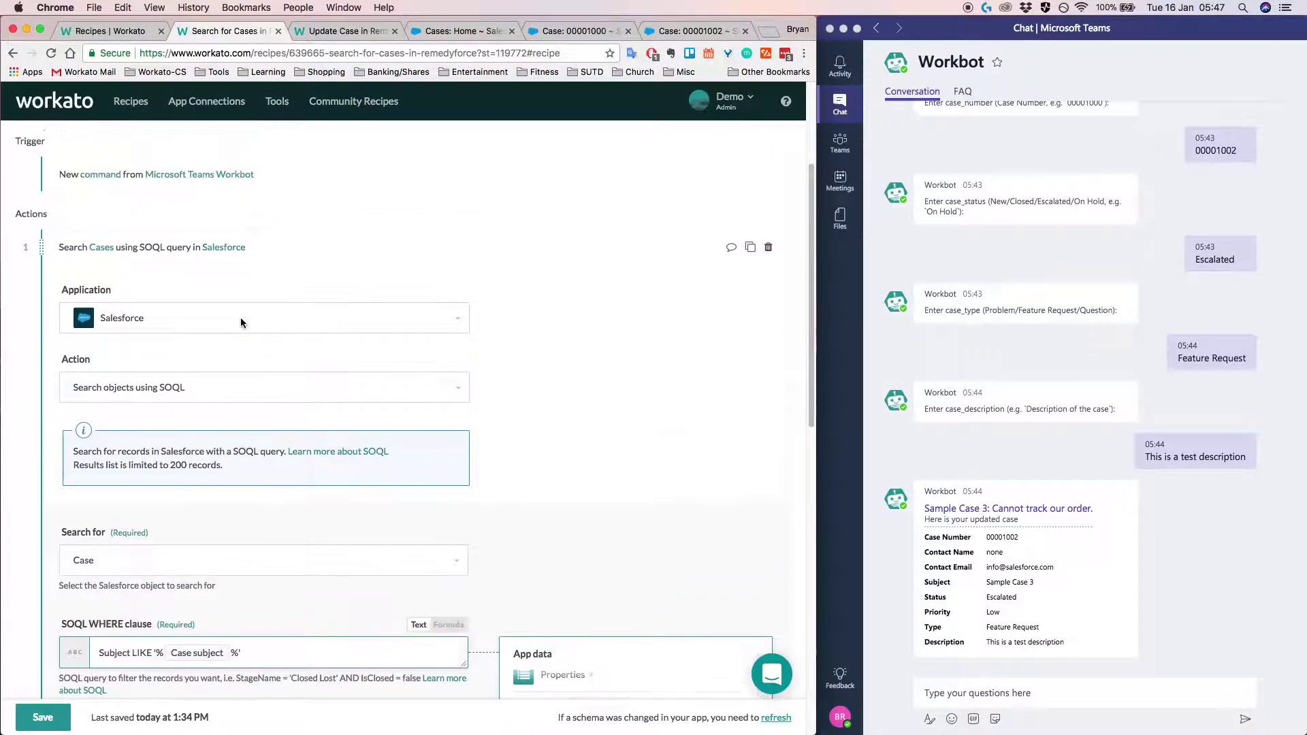
Step: Collapse the SOQL step, check step 7's 'No case found' reply, then return to the top
{"action": "scroll", "coordinate": [204, 307], "scroll_direction": "up", "scroll_amount": 1}
{"action": "left_click", "coordinate": [188, 294]}
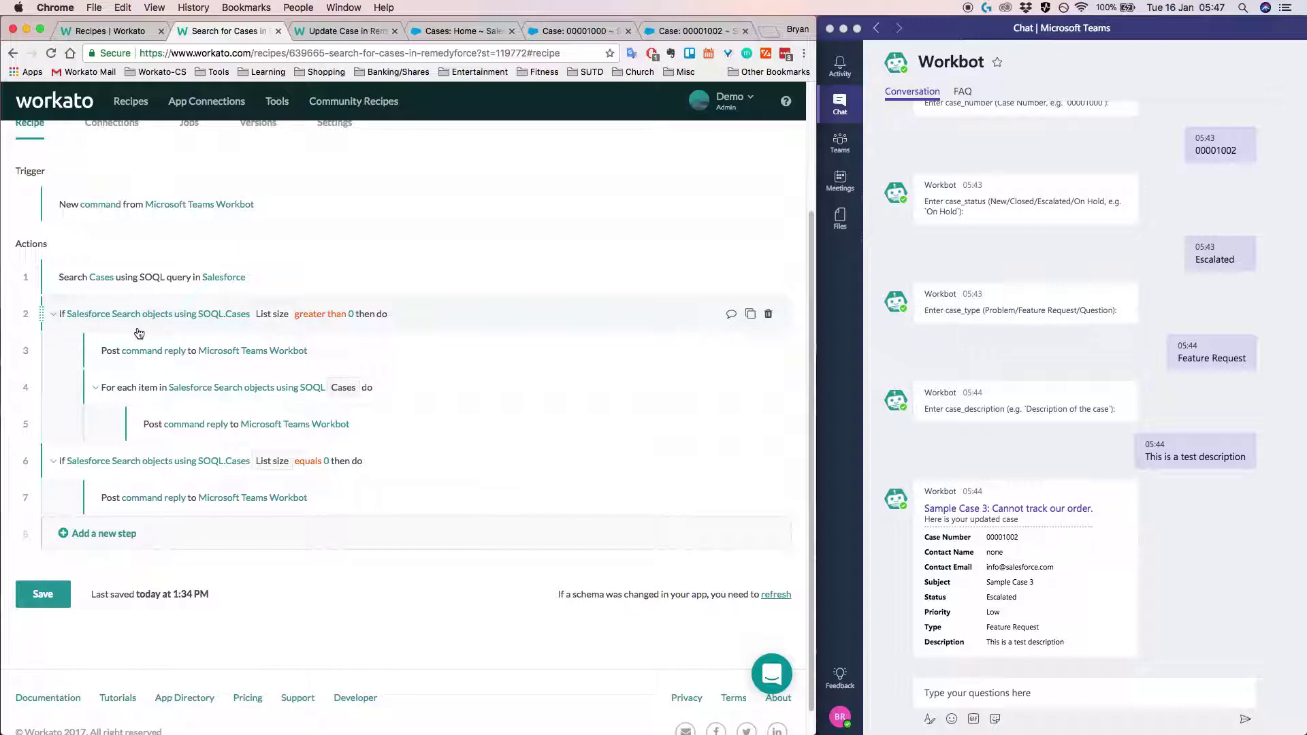
{"action": "mouse_move", "coordinate": [182, 535]}
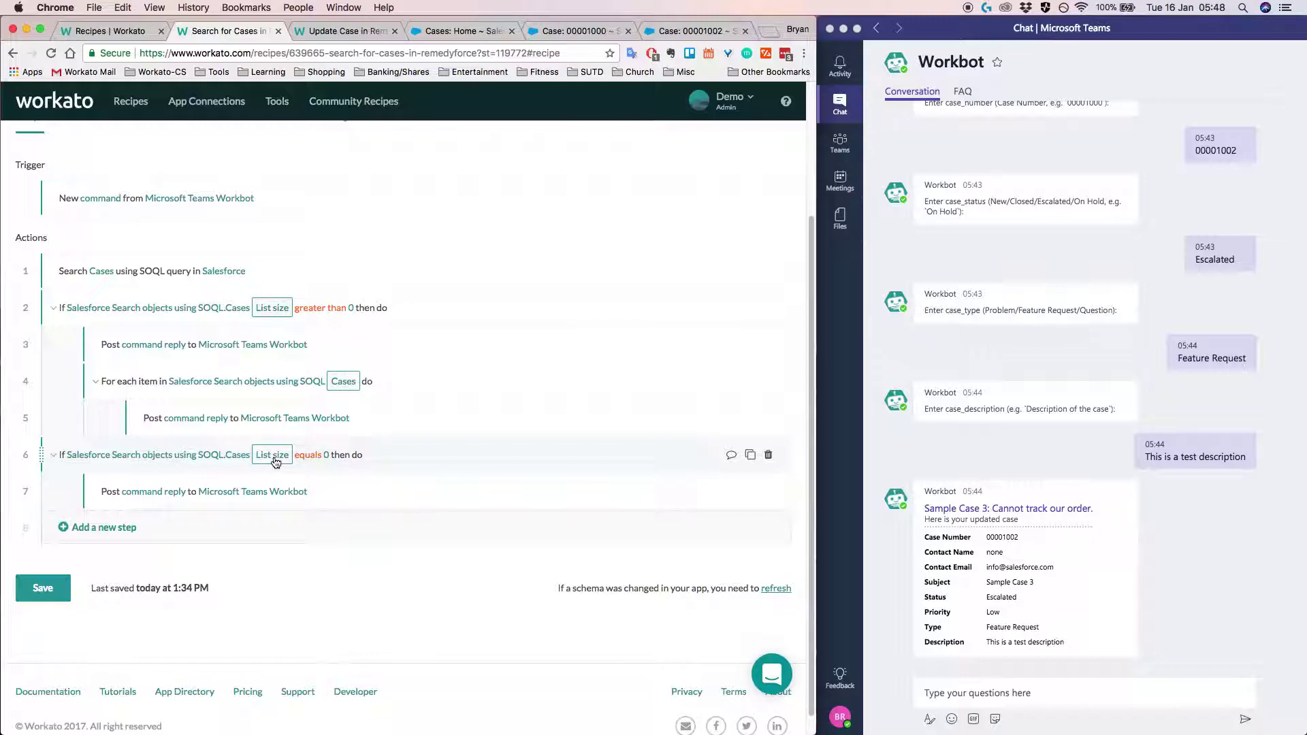
{"action": "left_click", "coordinate": [232, 504]}
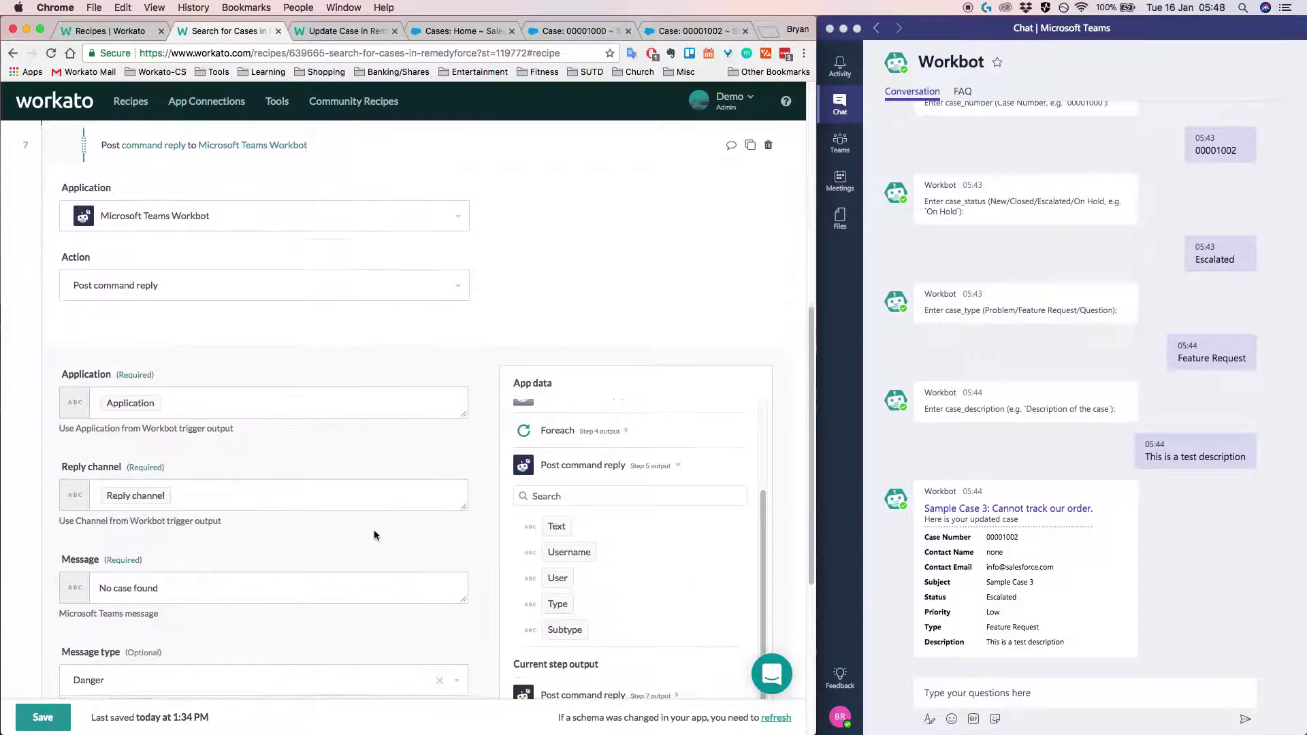
{"action": "scroll", "coordinate": [108, 623], "scroll_direction": "down", "scroll_amount": 2}
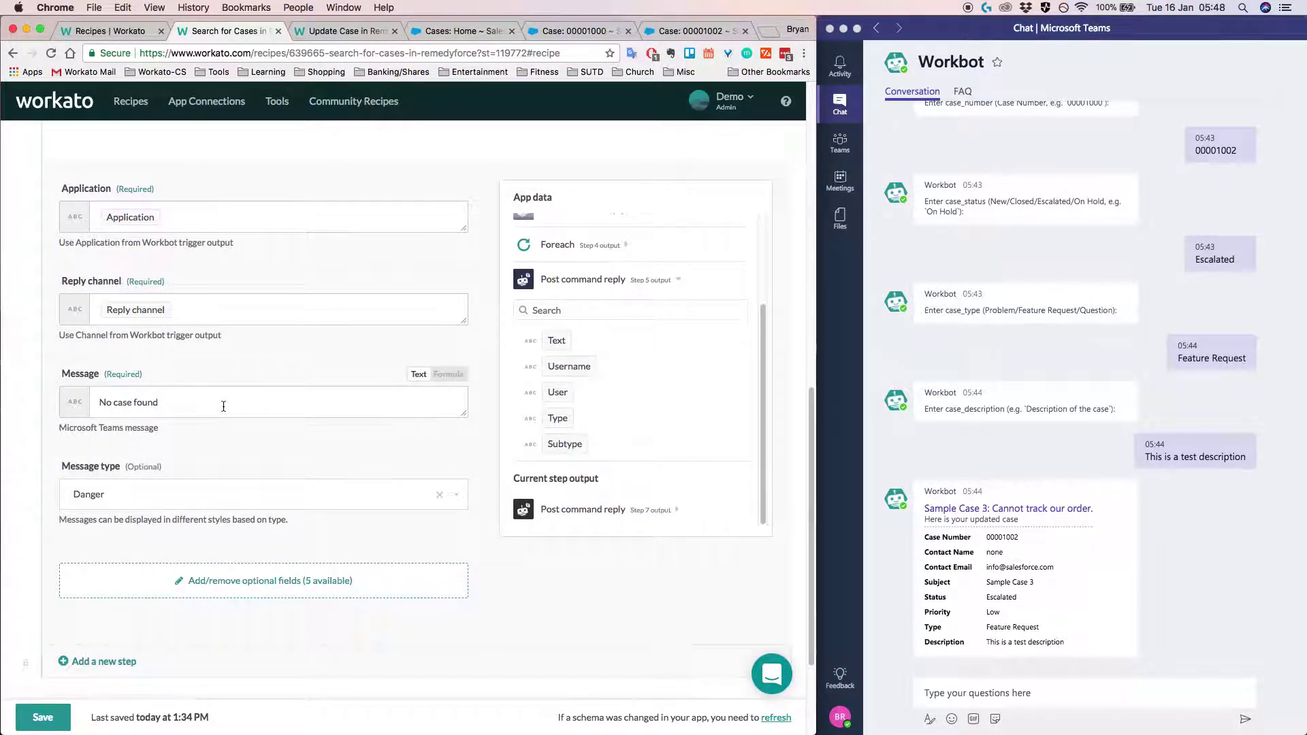
{"action": "scroll", "coordinate": [272, 367], "scroll_direction": "up", "scroll_amount": 5}
{"action": "left_click", "coordinate": [301, 344]}
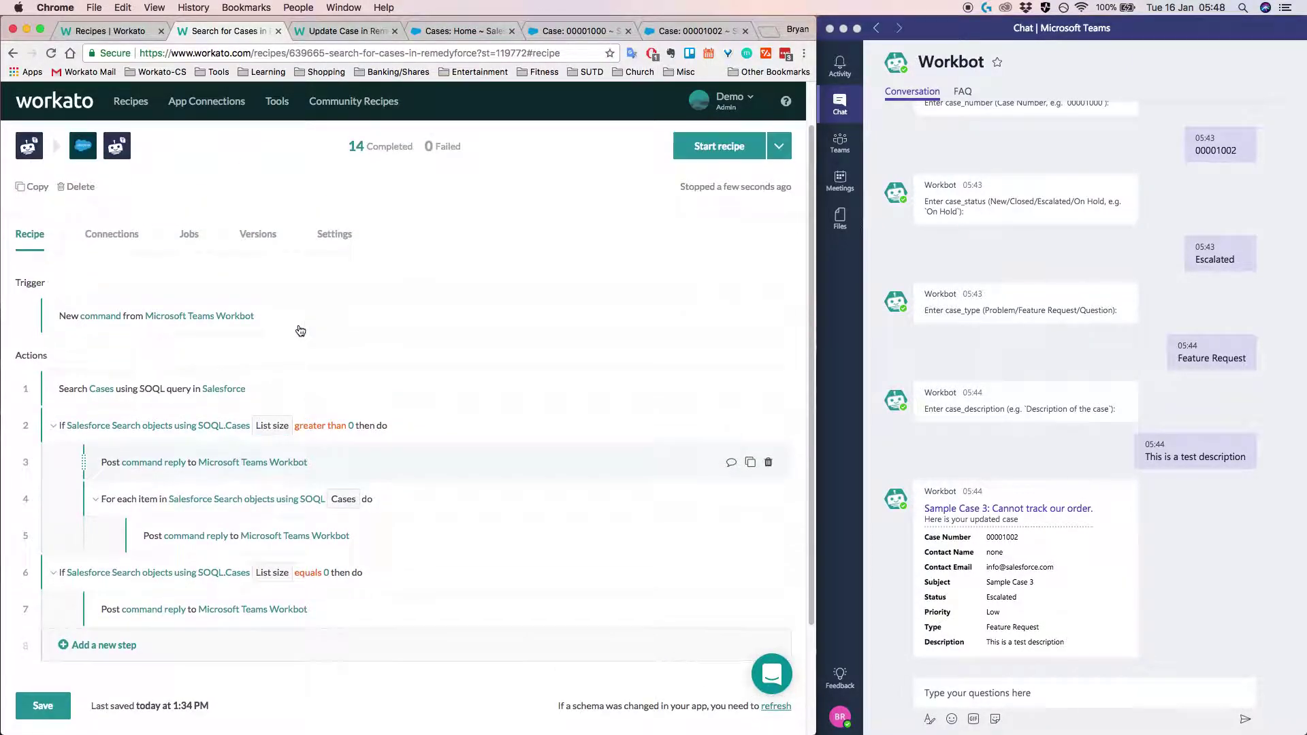
{"action": "scroll", "coordinate": [313, 320], "scroll_direction": "up", "scroll_amount": 2}
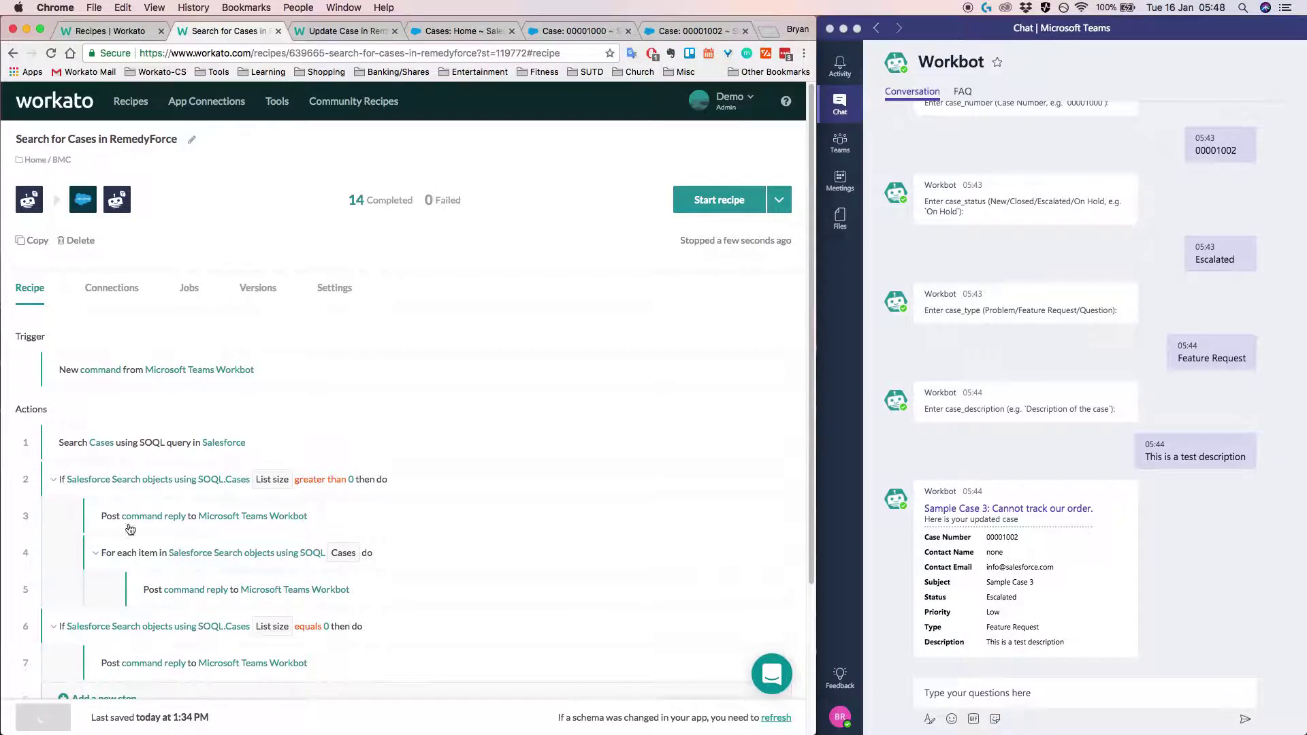
Step: Switch to the Update Case in RemedyForce recipe and expand its Workbot trigger
{"action": "left_click", "coordinate": [348, 33]}
{"action": "left_click", "coordinate": [30, 291]}
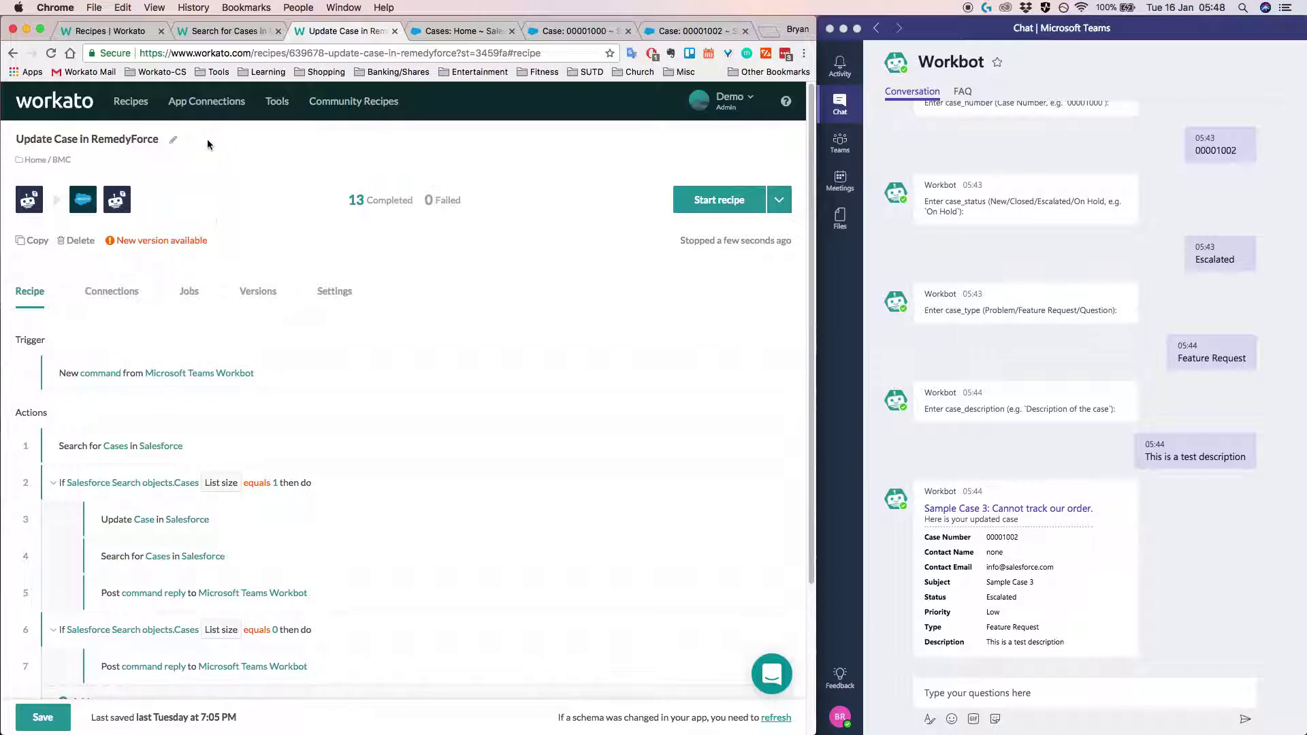
{"action": "left_click", "coordinate": [256, 386]}
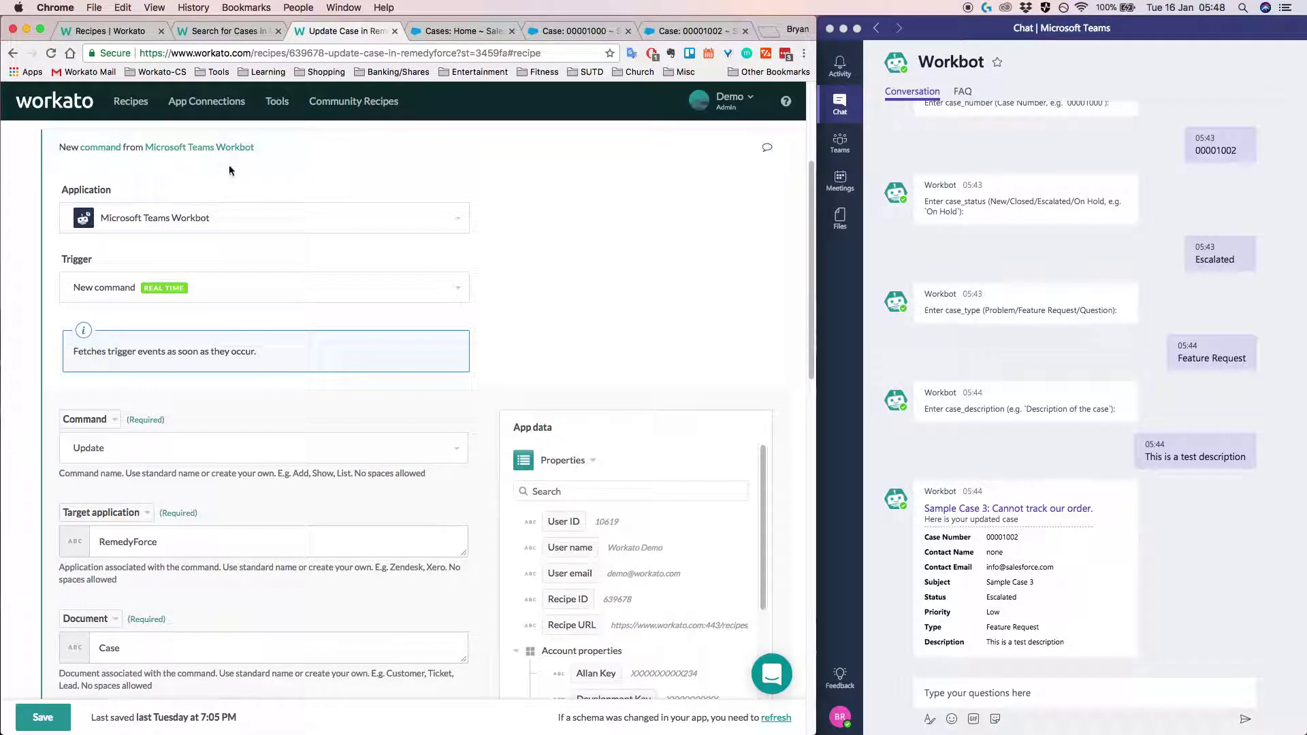
{"action": "scroll", "coordinate": [149, 378], "scroll_direction": "down", "scroll_amount": 1}
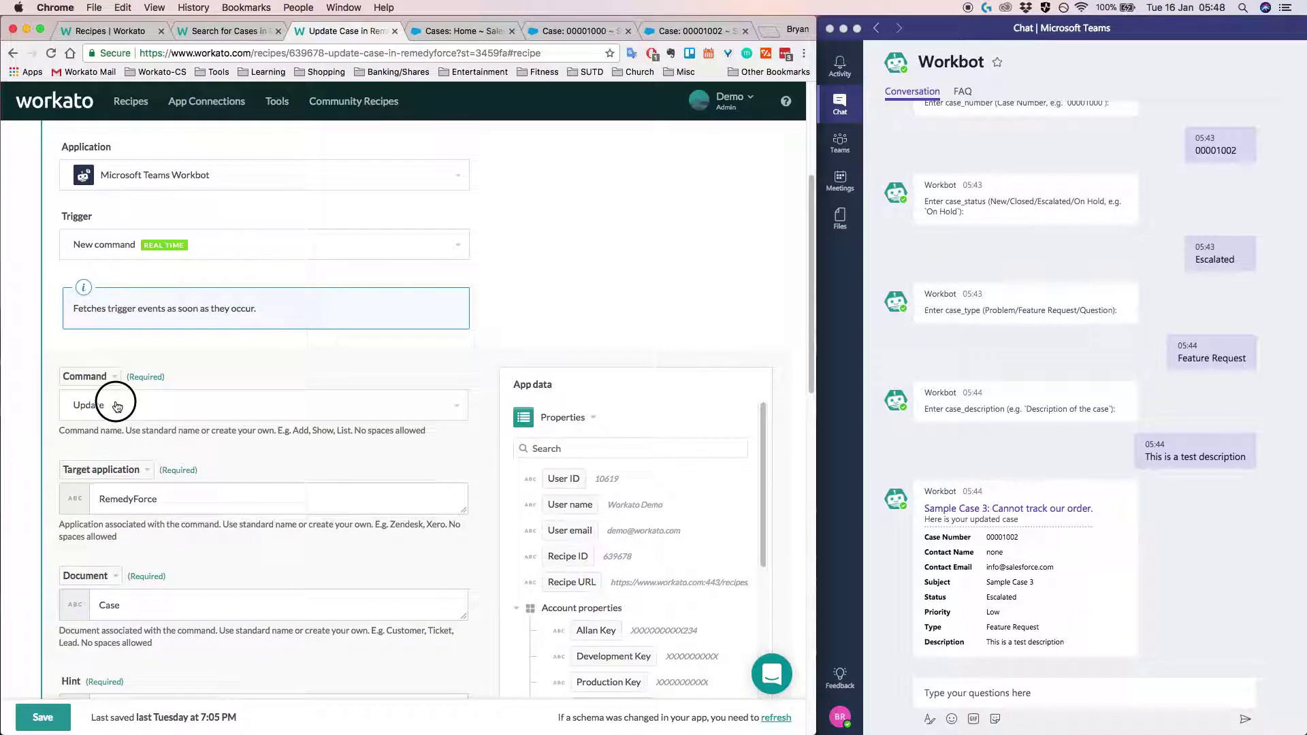
Step: Keep the trigger Command as Update, collapse it, and open the Update Case in Salesforce step
{"action": "left_click", "coordinate": [71, 405]}
{"action": "left_click", "coordinate": [50, 412]}
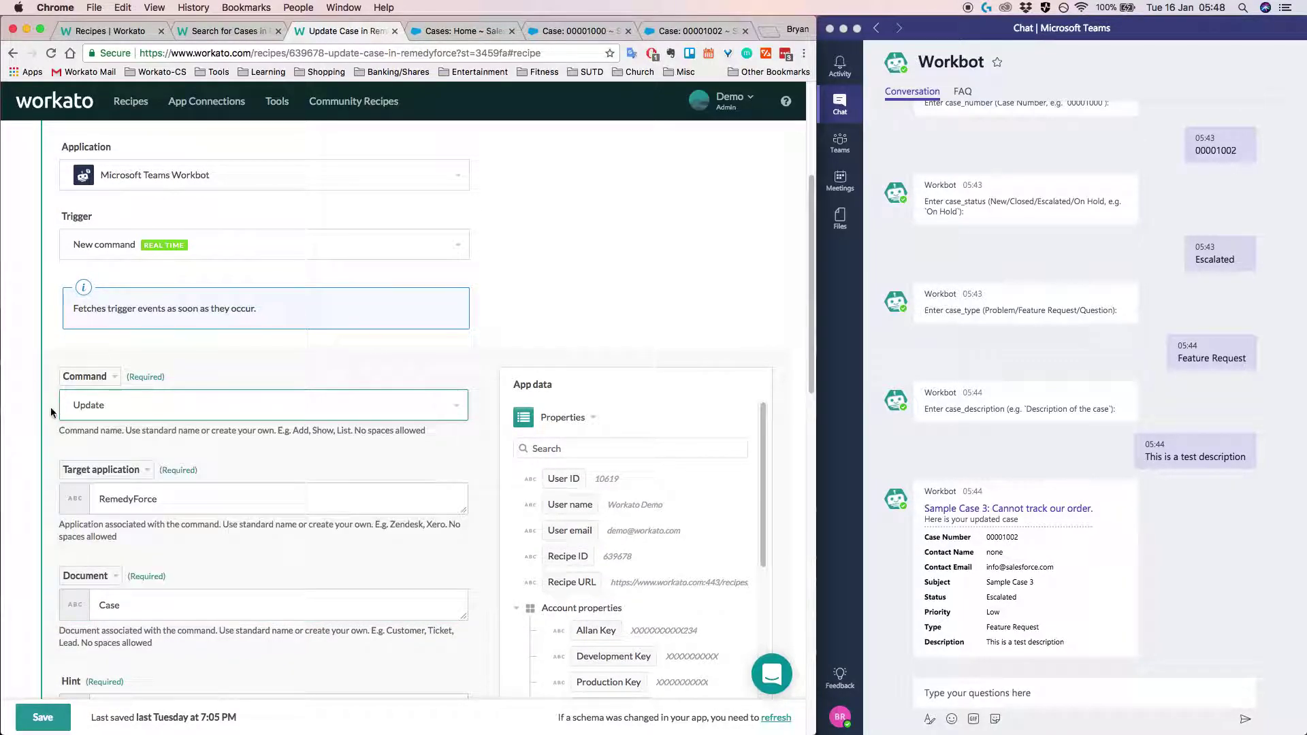
{"action": "scroll", "coordinate": [211, 312], "scroll_direction": "up", "scroll_amount": 3}
{"action": "left_click", "coordinate": [243, 221]}
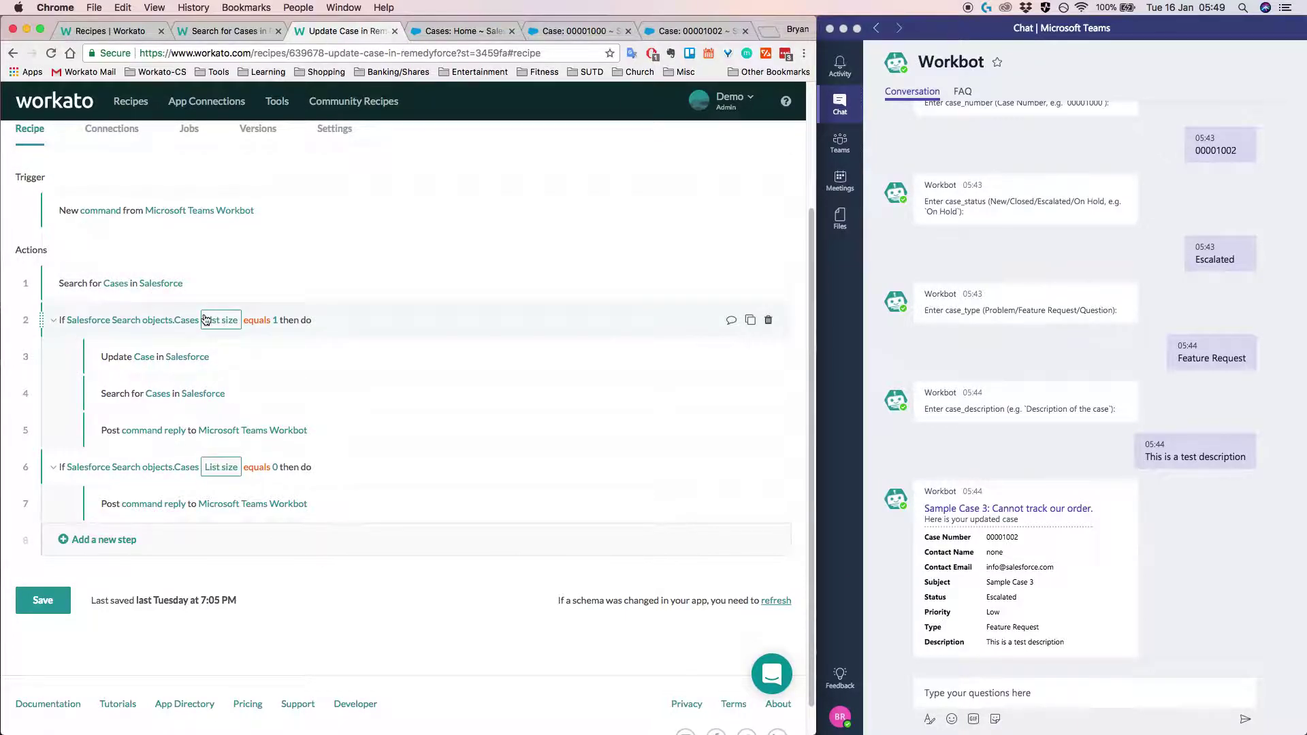
{"action": "left_click", "coordinate": [201, 355]}
Step: Examine the Description formula's downcase, skip check and conditional clear logic
{"action": "scroll", "coordinate": [361, 412], "scroll_direction": "down", "scroll_amount": 3}
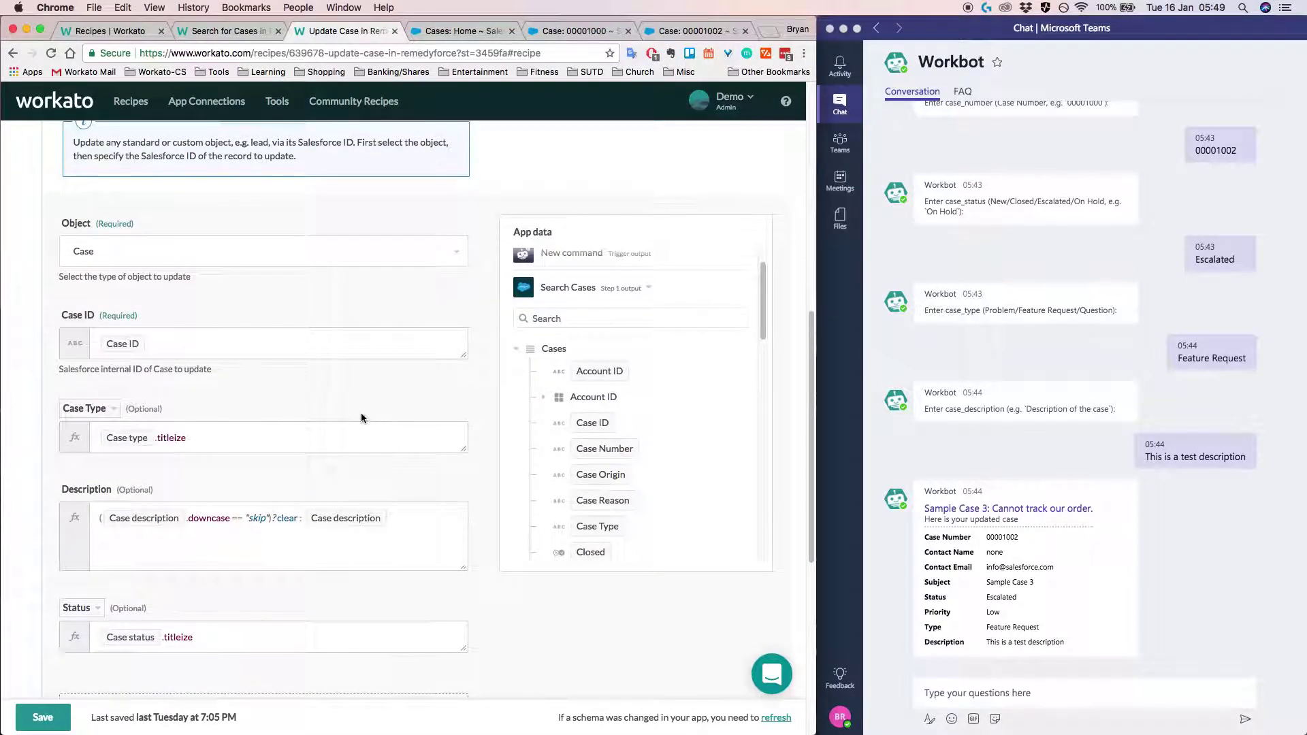
{"action": "scroll", "coordinate": [128, 346], "scroll_direction": "down", "scroll_amount": 3}
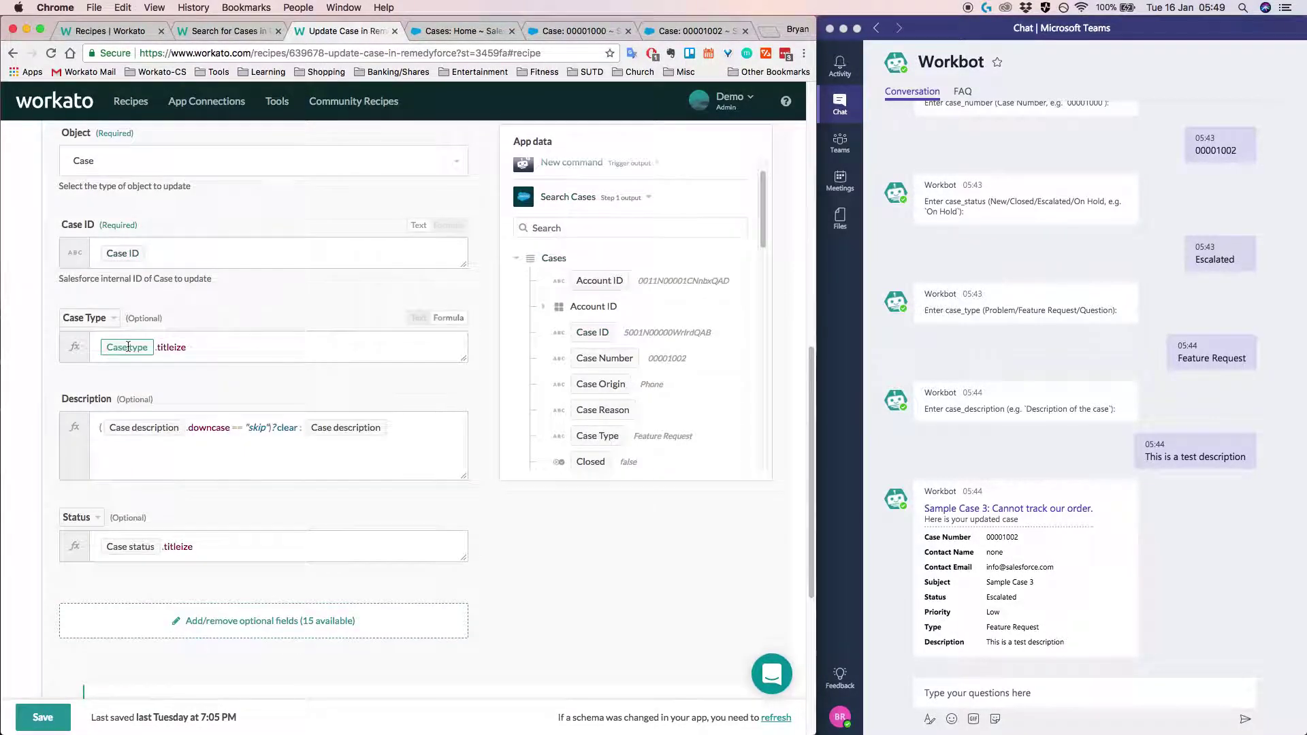
{"action": "left_click", "coordinate": [211, 428]}
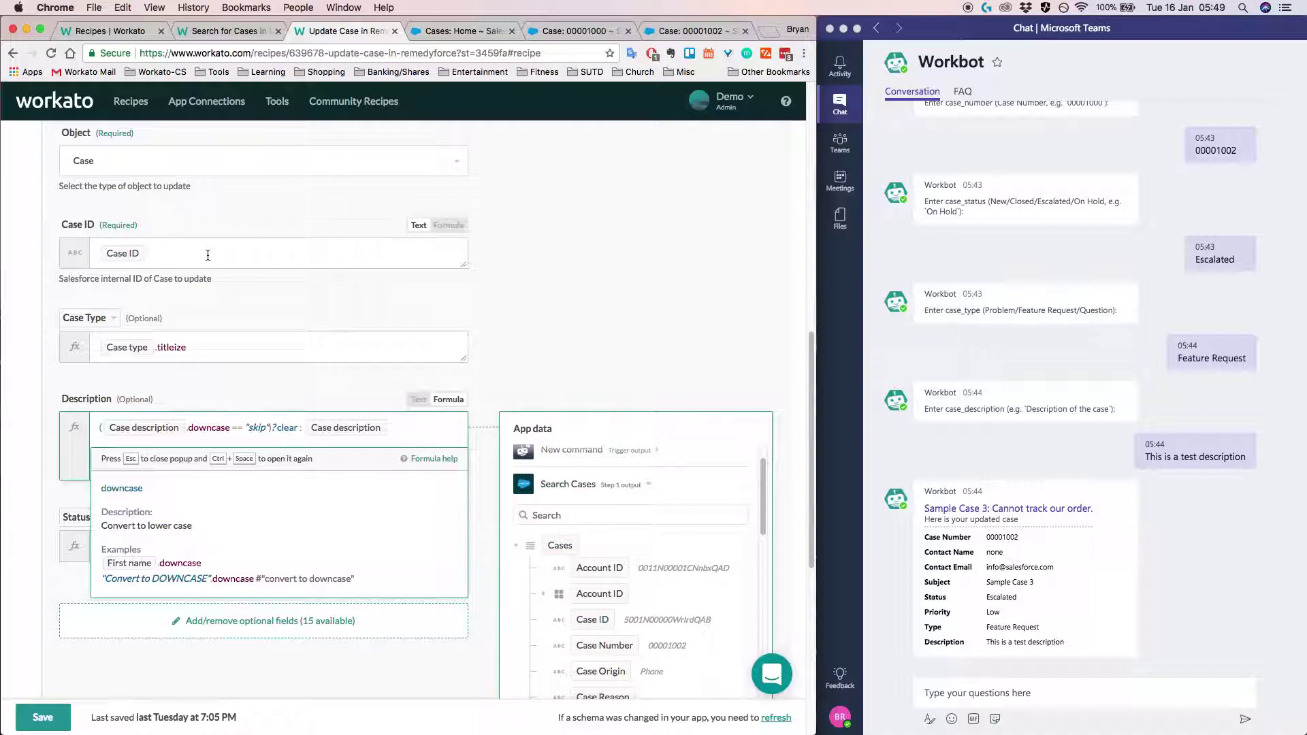
{"action": "key", "text": "Escape"}
{"action": "scroll", "coordinate": [327, 320], "scroll_direction": "down", "scroll_amount": 3}
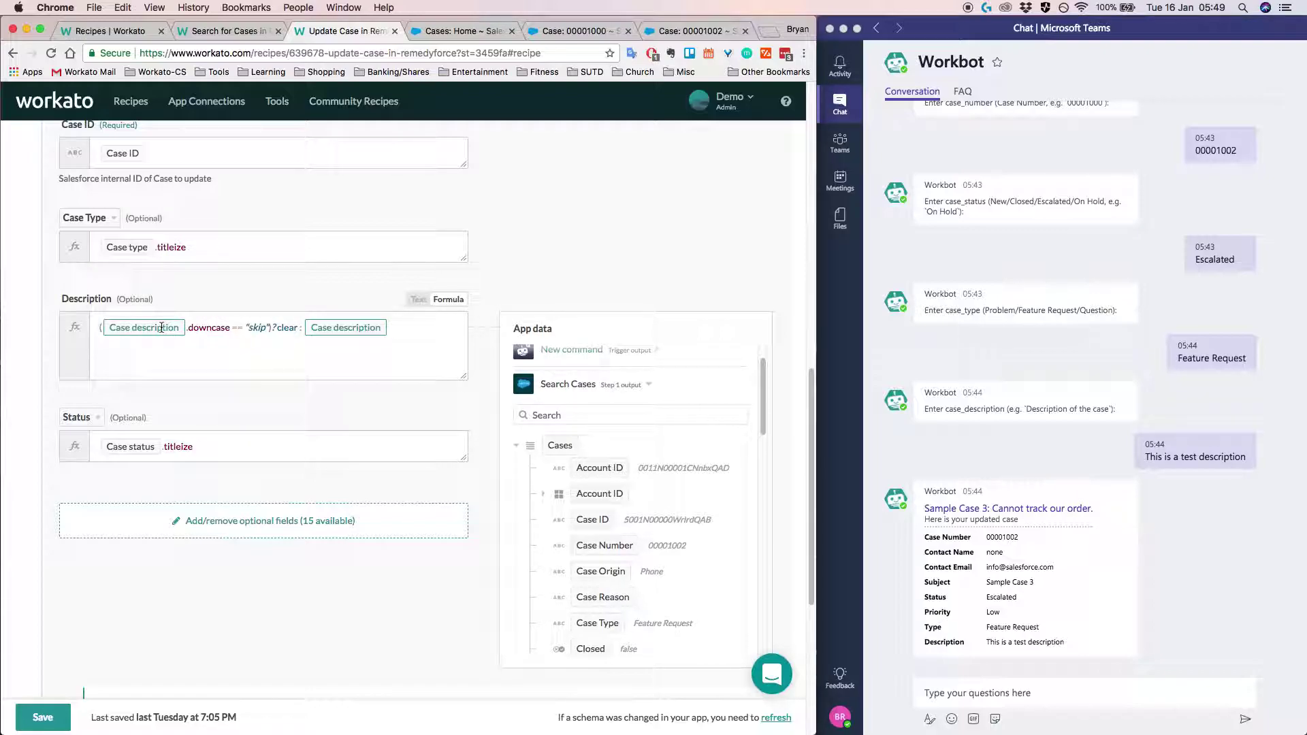
{"action": "left_click", "coordinate": [215, 327]}
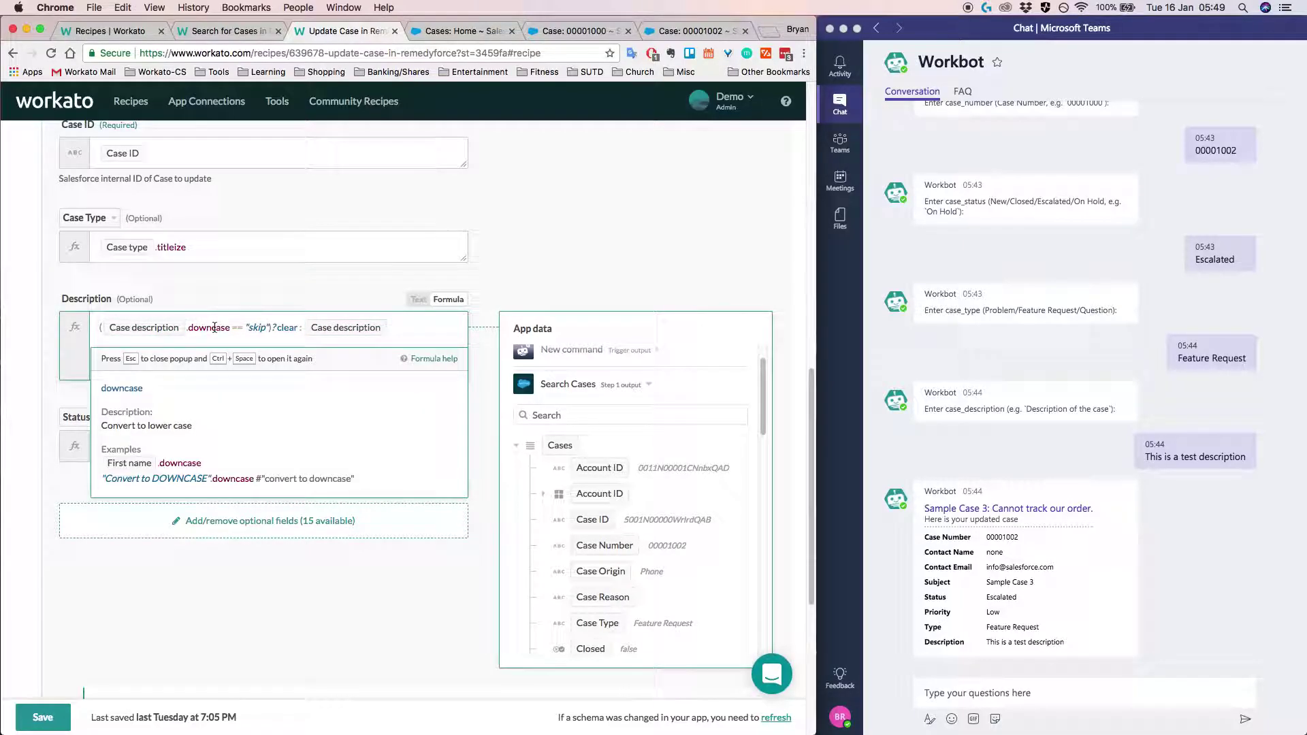
{"action": "left_click", "coordinate": [258, 328]}
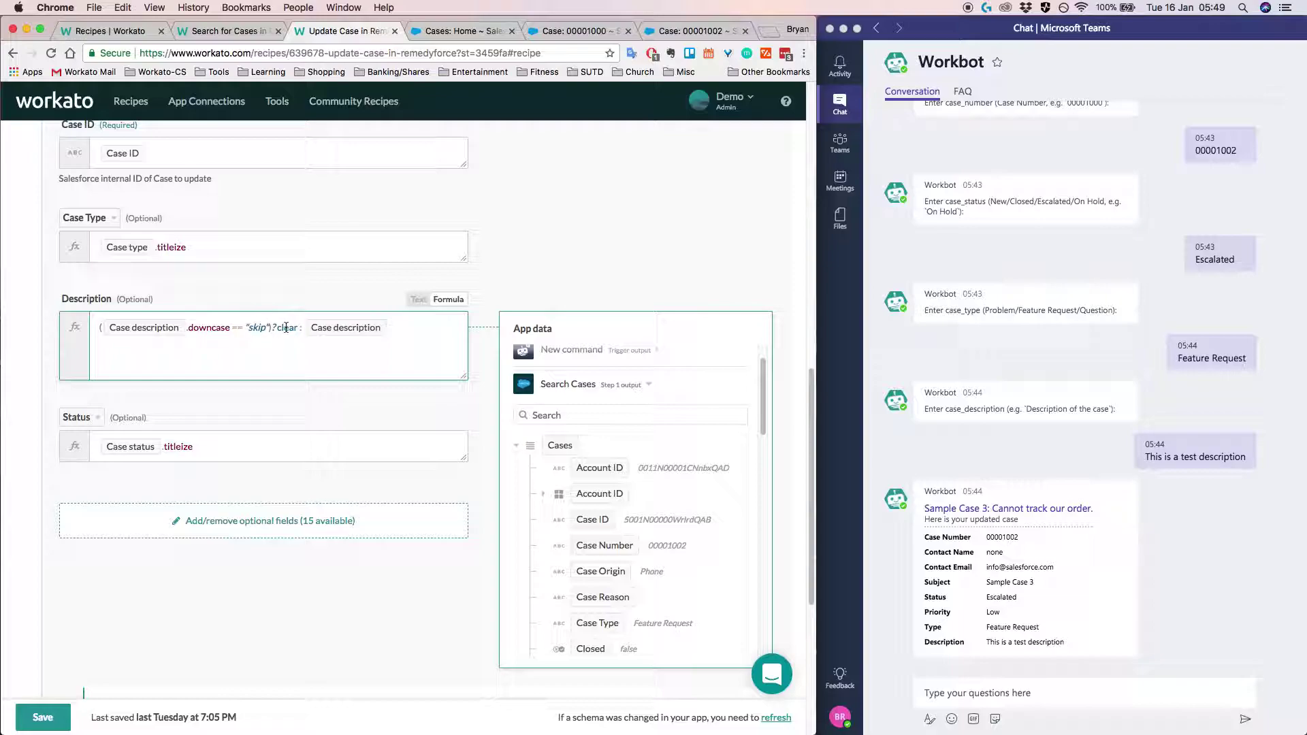
{"action": "left_click", "coordinate": [273, 328]}
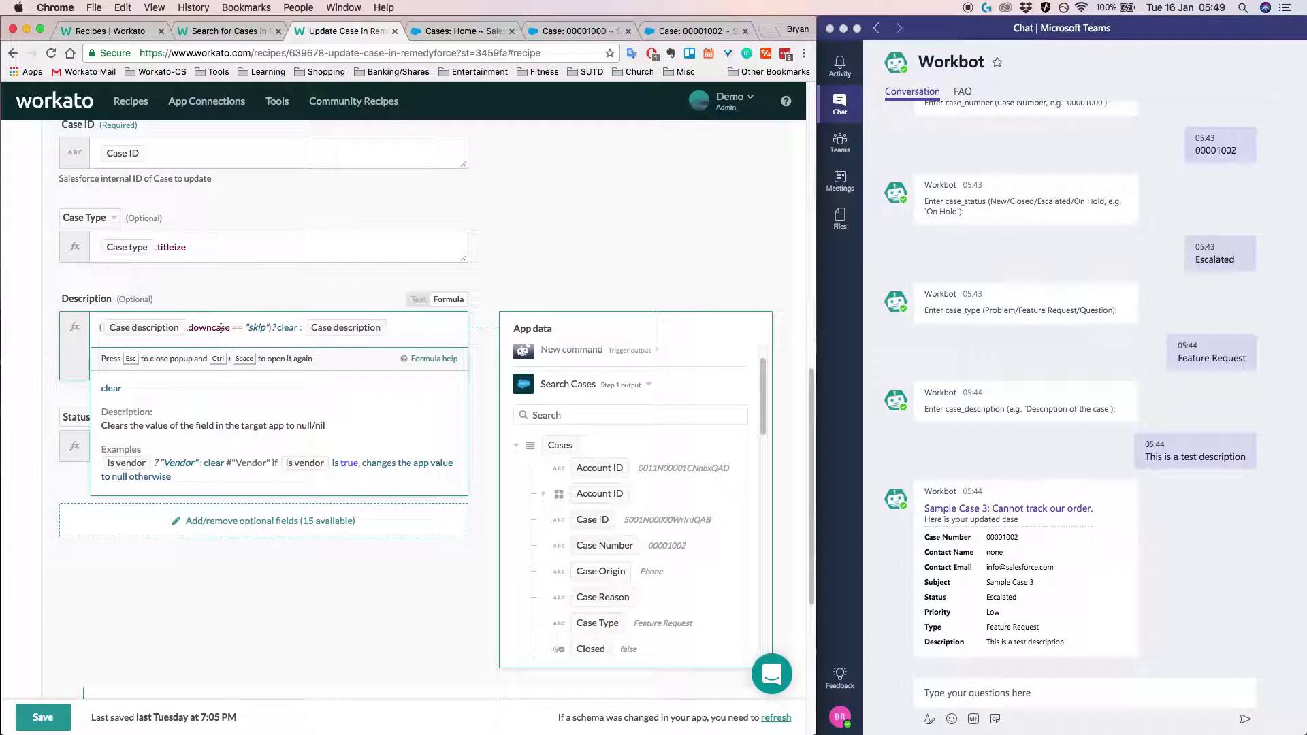
{"action": "left_click", "coordinate": [251, 328]}
Step: Recheck the Description formula, close its help, and scroll back to the step header
{"action": "scroll", "coordinate": [231, 387], "scroll_direction": "up", "scroll_amount": 2}
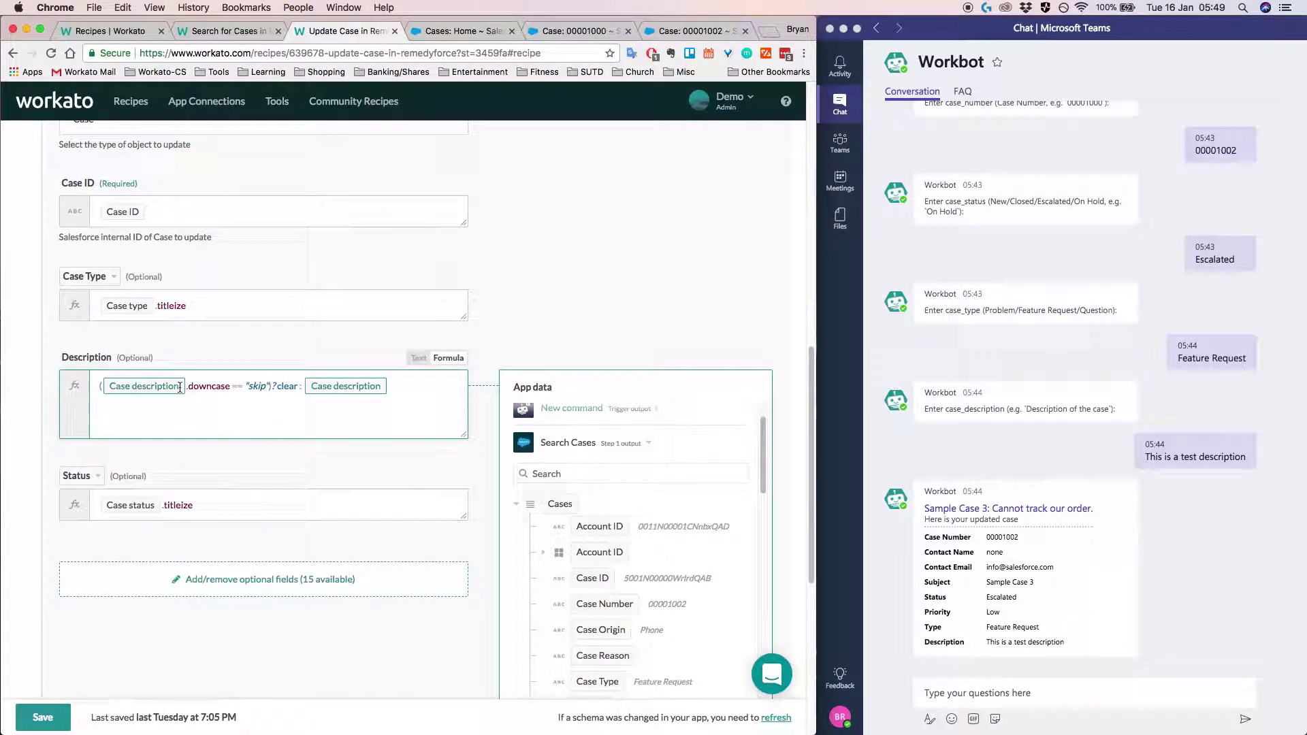
{"action": "scroll", "coordinate": [204, 382], "scroll_direction": "down", "scroll_amount": 1}
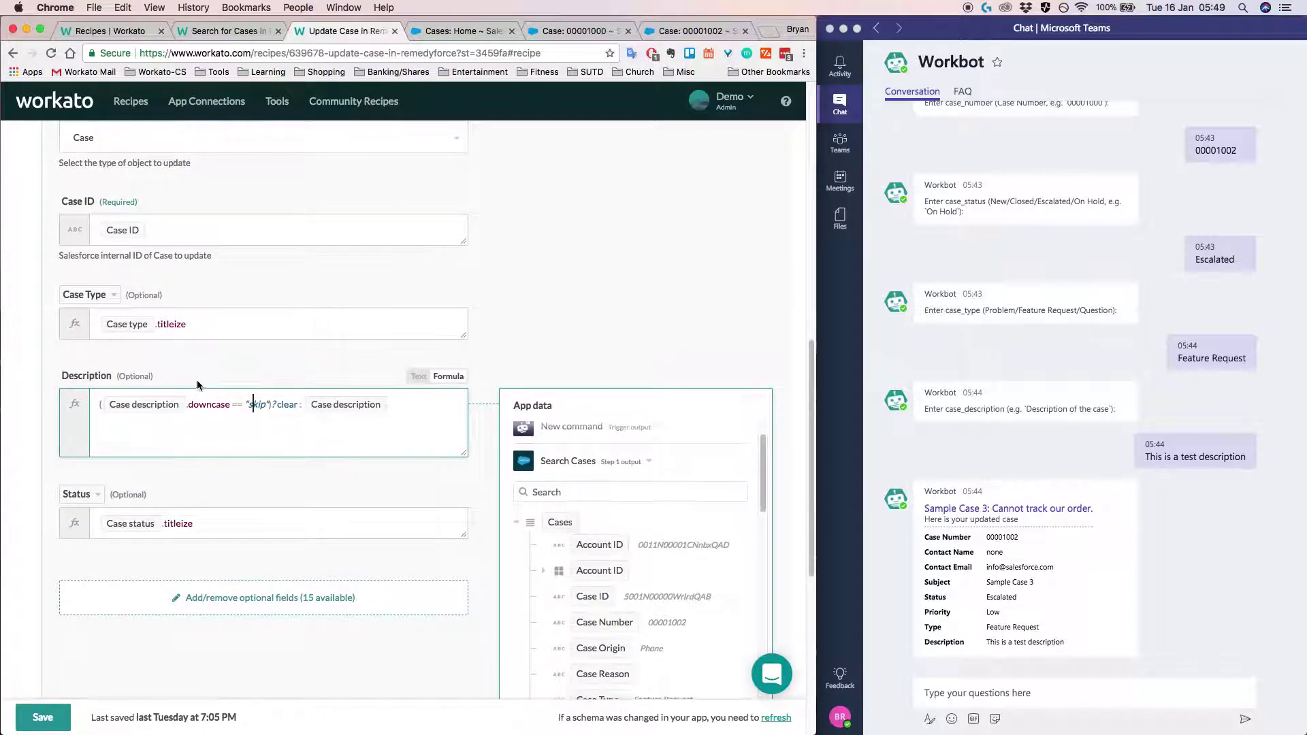
{"action": "scroll", "coordinate": [197, 381], "scroll_direction": "up", "scroll_amount": 15}
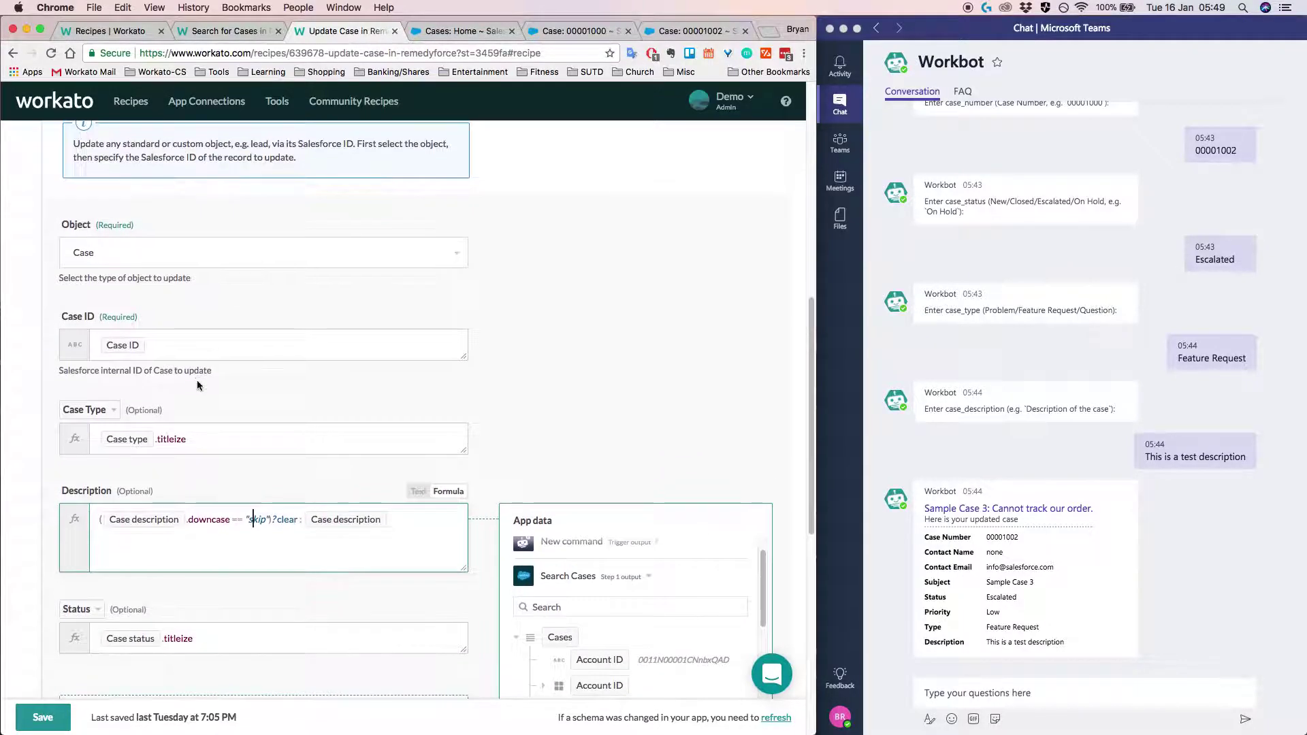
{"action": "scroll", "coordinate": [204, 409], "scroll_direction": "down", "scroll_amount": 10}
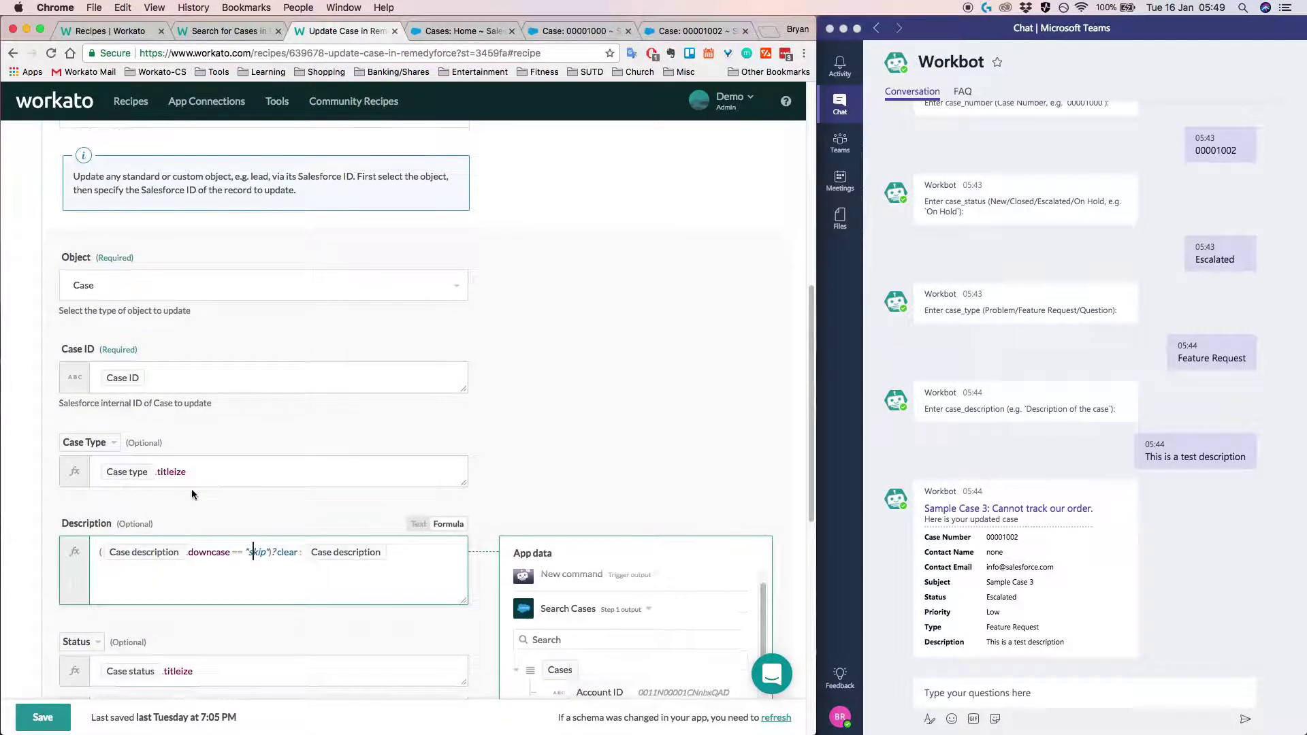
{"action": "left_click", "coordinate": [201, 490]}
{"action": "scroll", "coordinate": [245, 422], "scroll_direction": "up", "scroll_amount": 1}
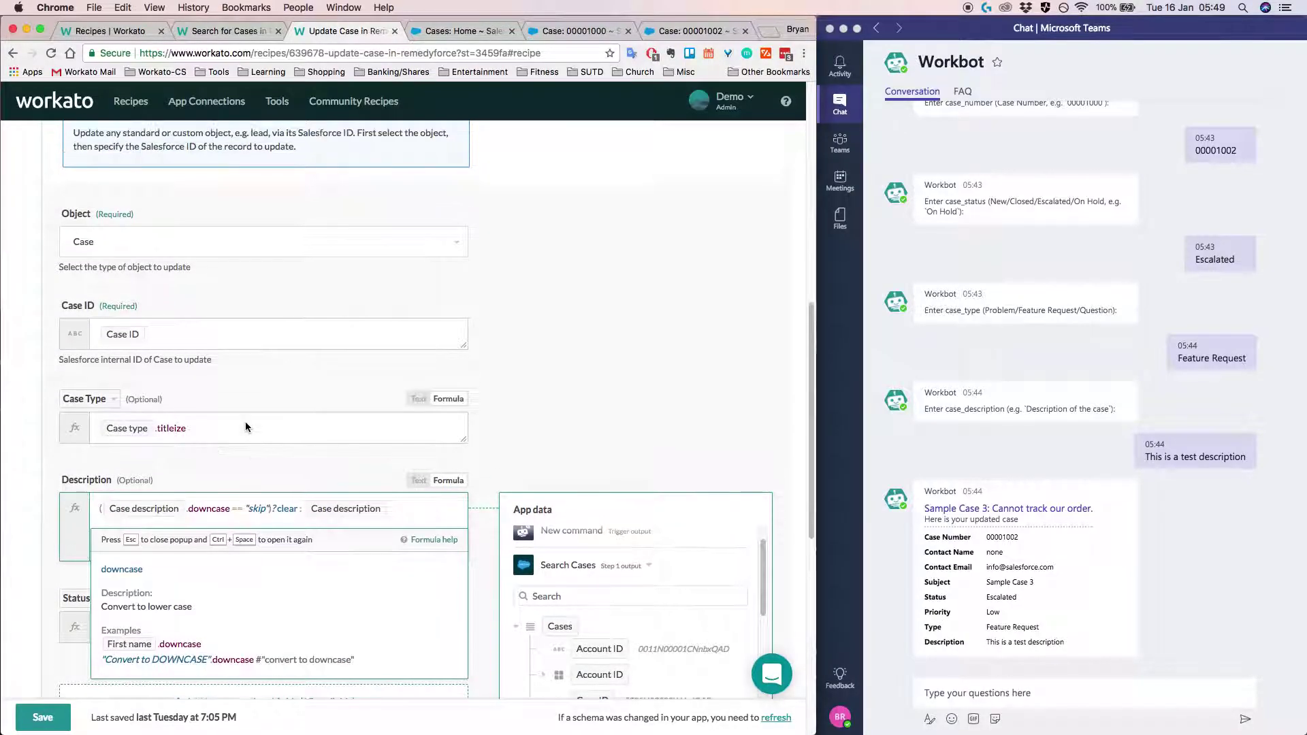
{"action": "scroll", "coordinate": [217, 361], "scroll_direction": "up", "scroll_amount": 4}
{"action": "scroll", "coordinate": [218, 359], "scroll_direction": "down", "scroll_amount": 3}
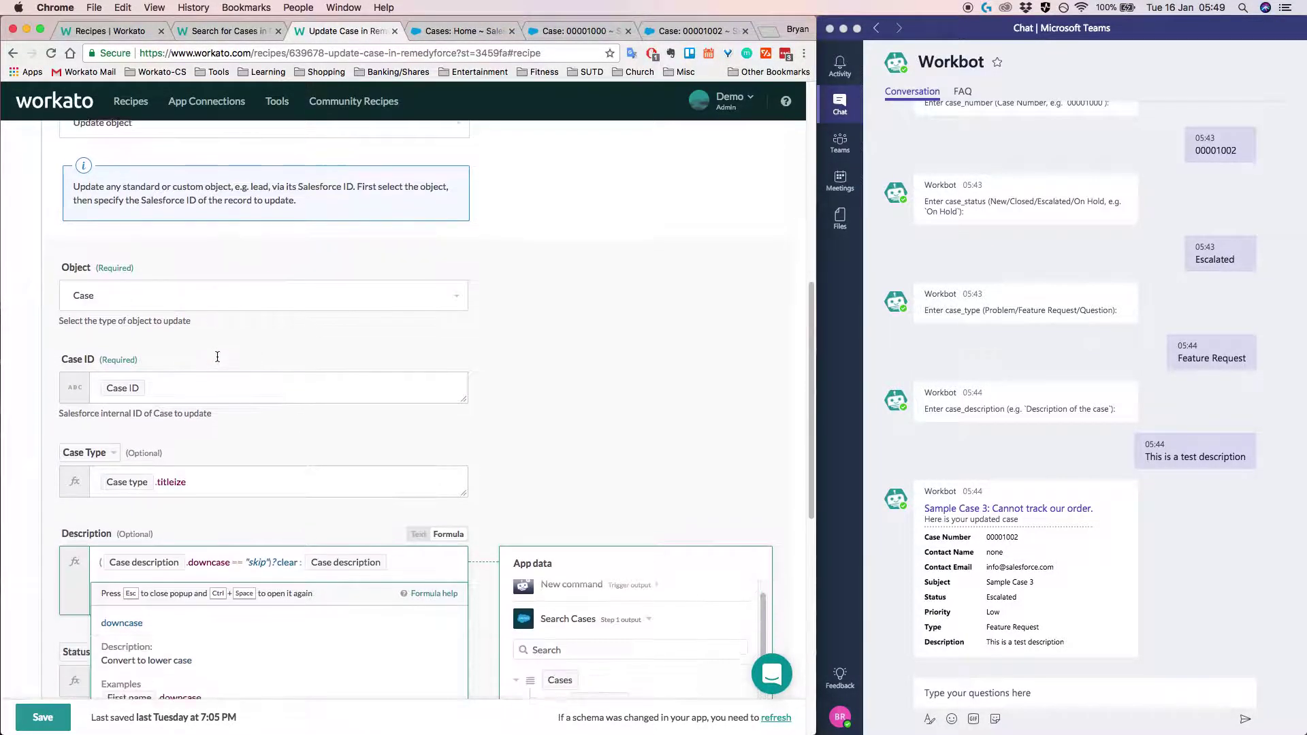
{"action": "key", "text": "Escape"}
{"action": "left_click", "coordinate": [218, 515]}
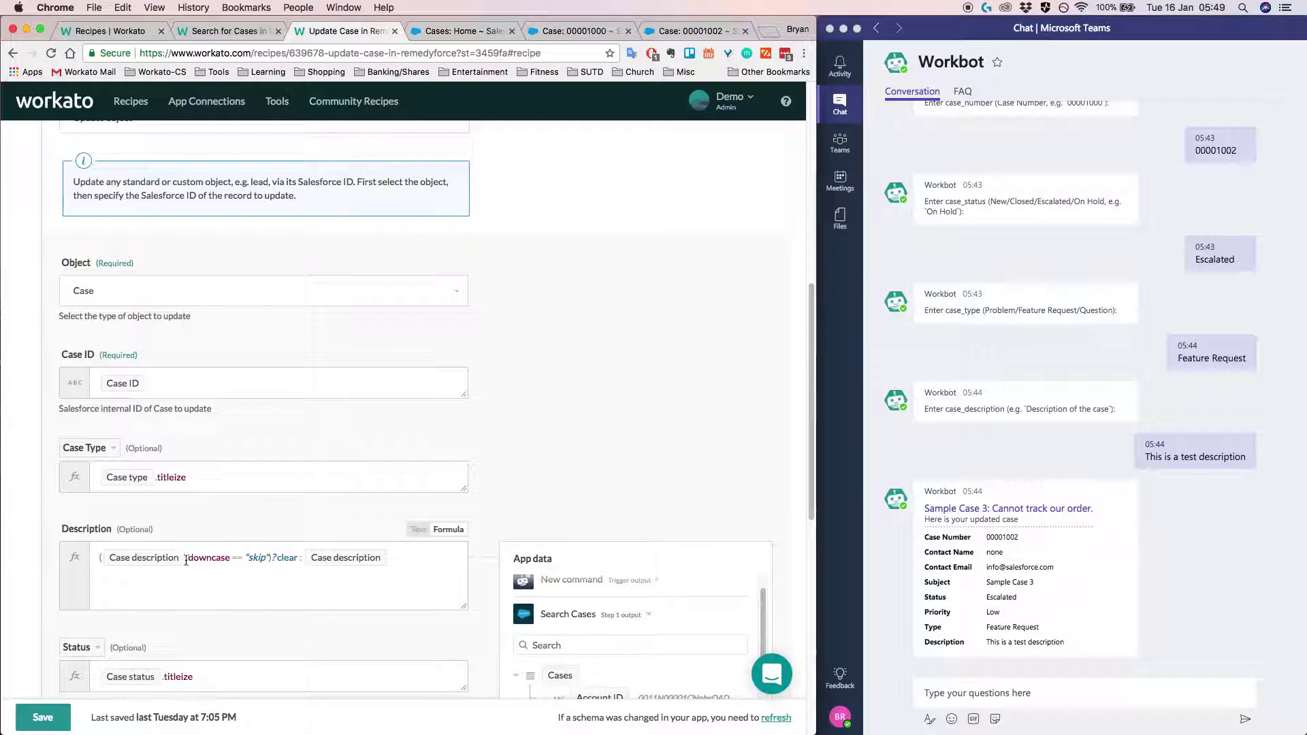
{"action": "scroll", "coordinate": [250, 562], "scroll_direction": "down", "scroll_amount": 2}
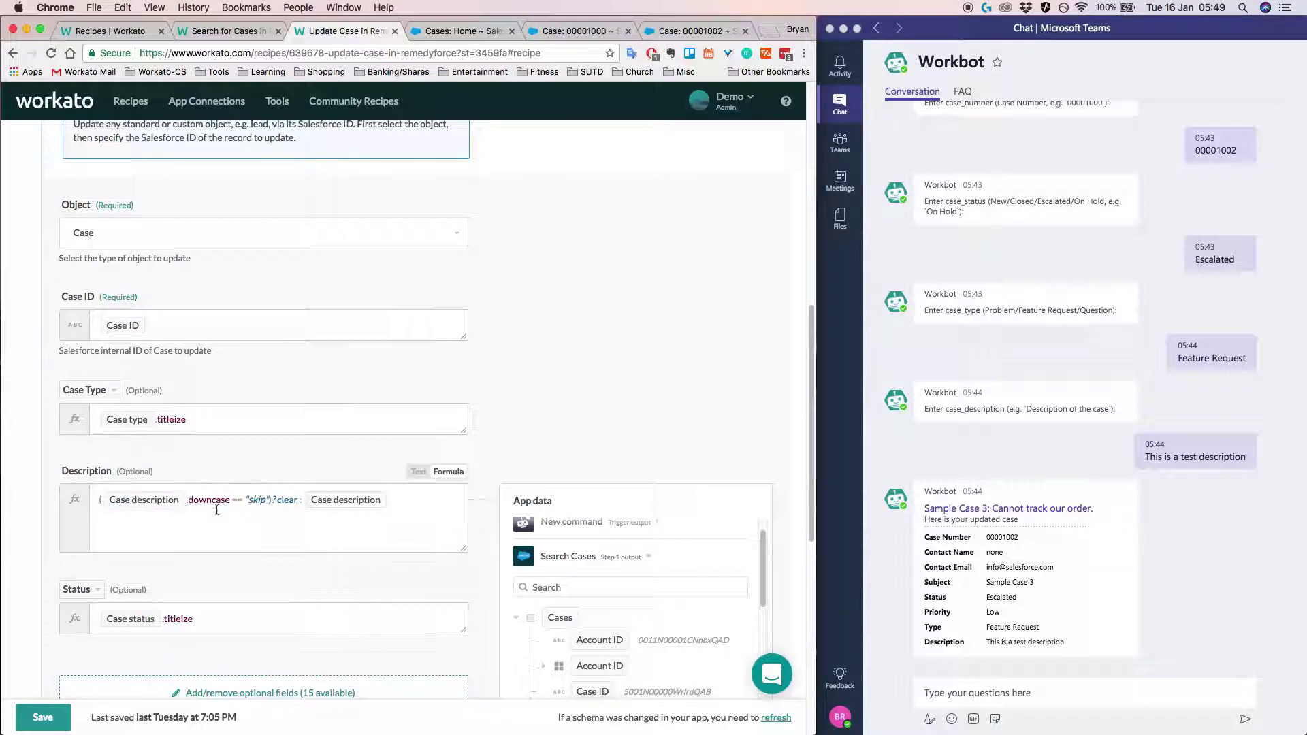
{"action": "scroll", "coordinate": [217, 500], "scroll_direction": "up", "scroll_amount": 10}
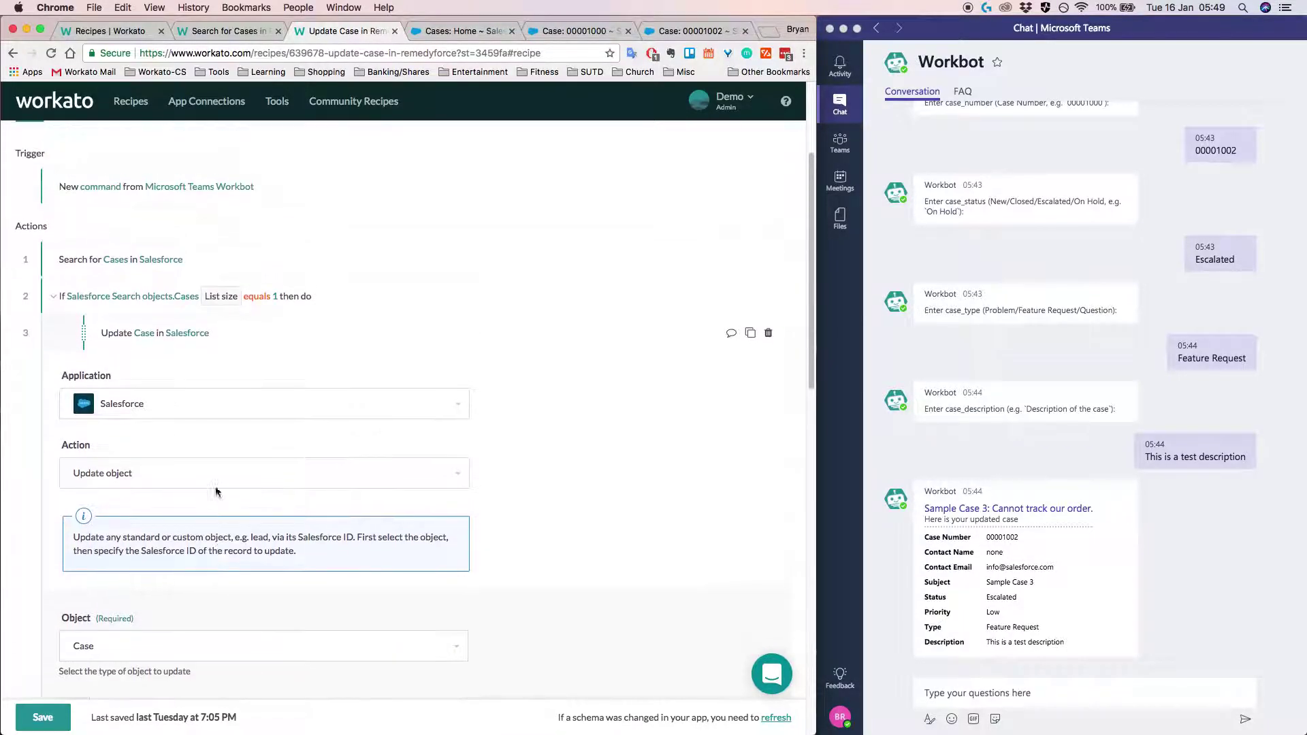
Step: Collapse step 3 and review the Search for Cases step 4
{"action": "left_click", "coordinate": [189, 333]}
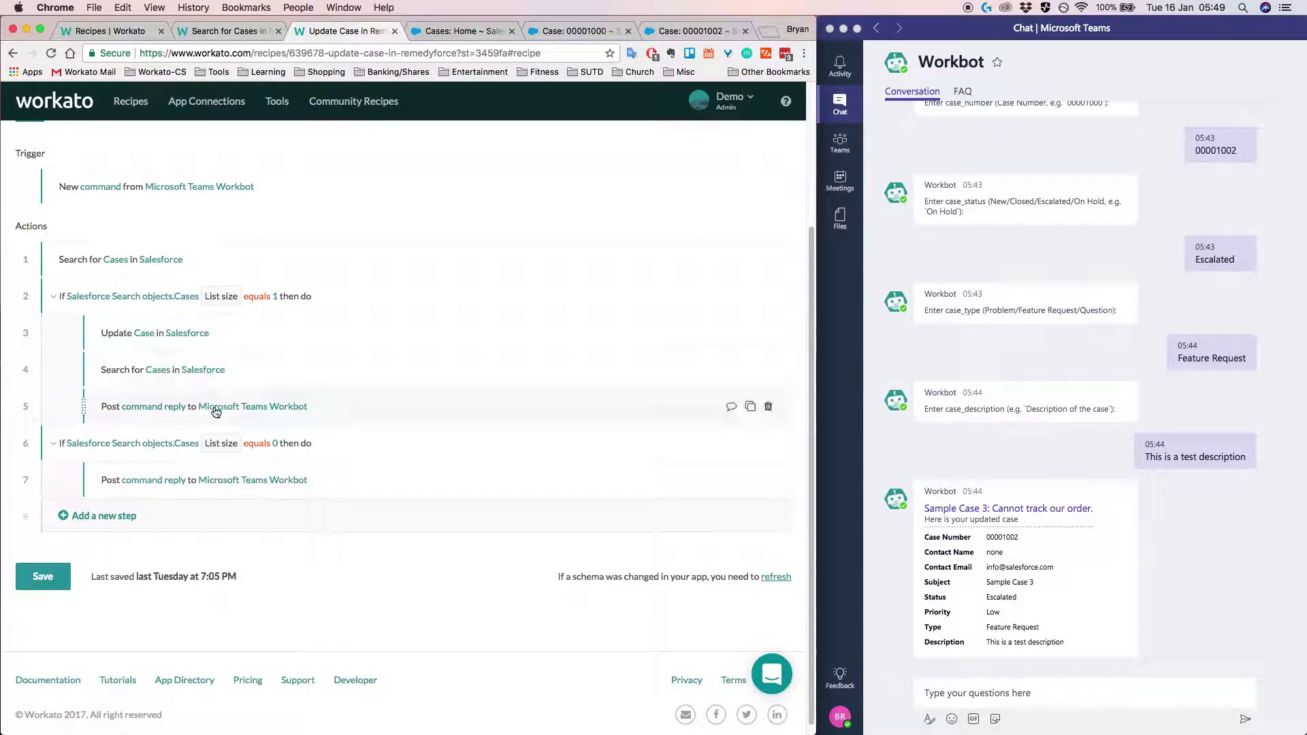
{"action": "left_click", "coordinate": [222, 364]}
{"action": "scroll", "coordinate": [306, 408], "scroll_direction": "down", "scroll_amount": 5}
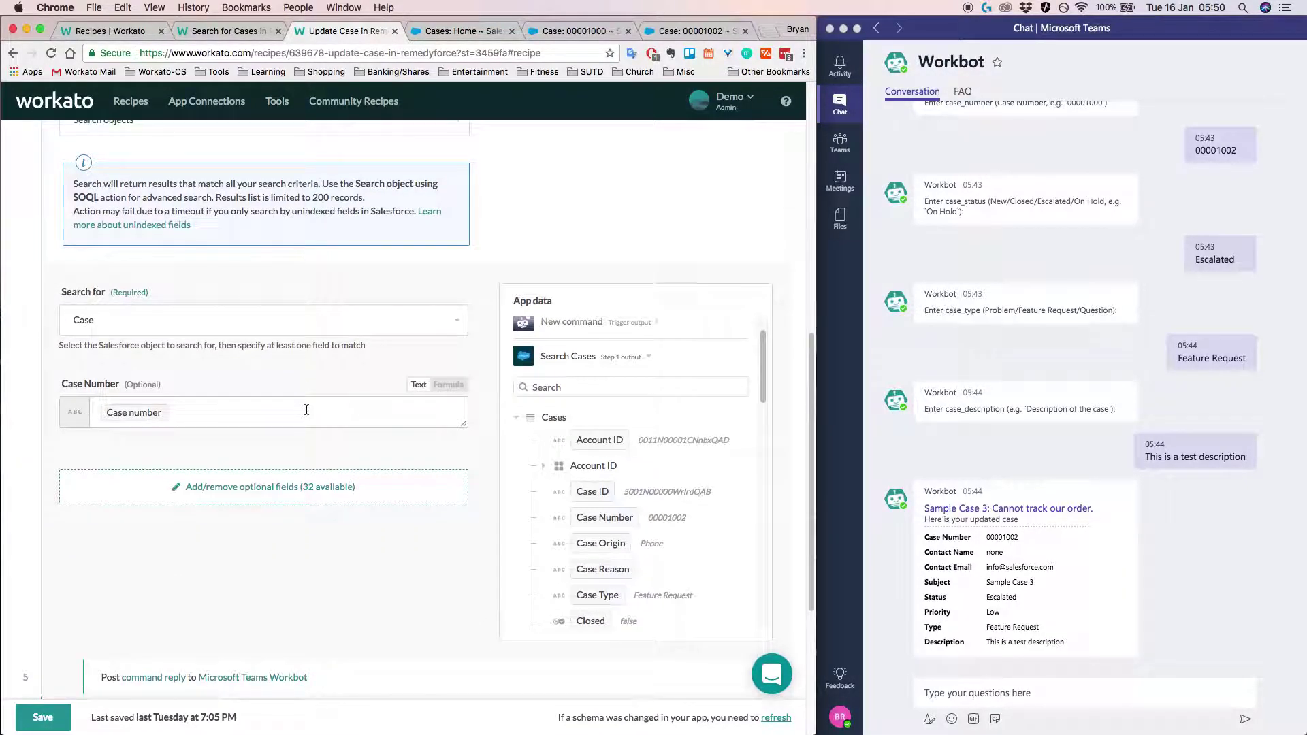
{"action": "scroll", "coordinate": [307, 409], "scroll_direction": "up", "scroll_amount": 10}
{"action": "left_click", "coordinate": [272, 407]}
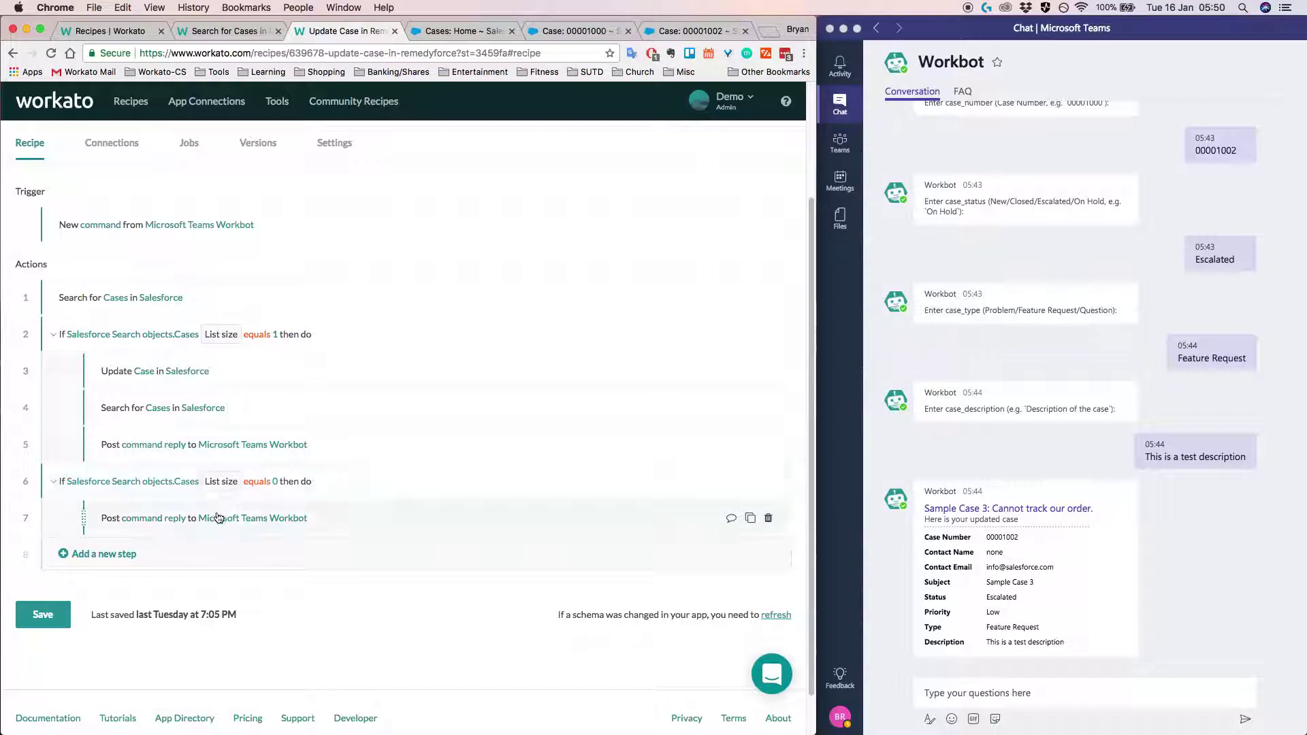
Step: Review step 7's 'No case found' Danger reply, then save the recipe
{"action": "scroll", "coordinate": [225, 490], "scroll_direction": "down", "scroll_amount": 2}
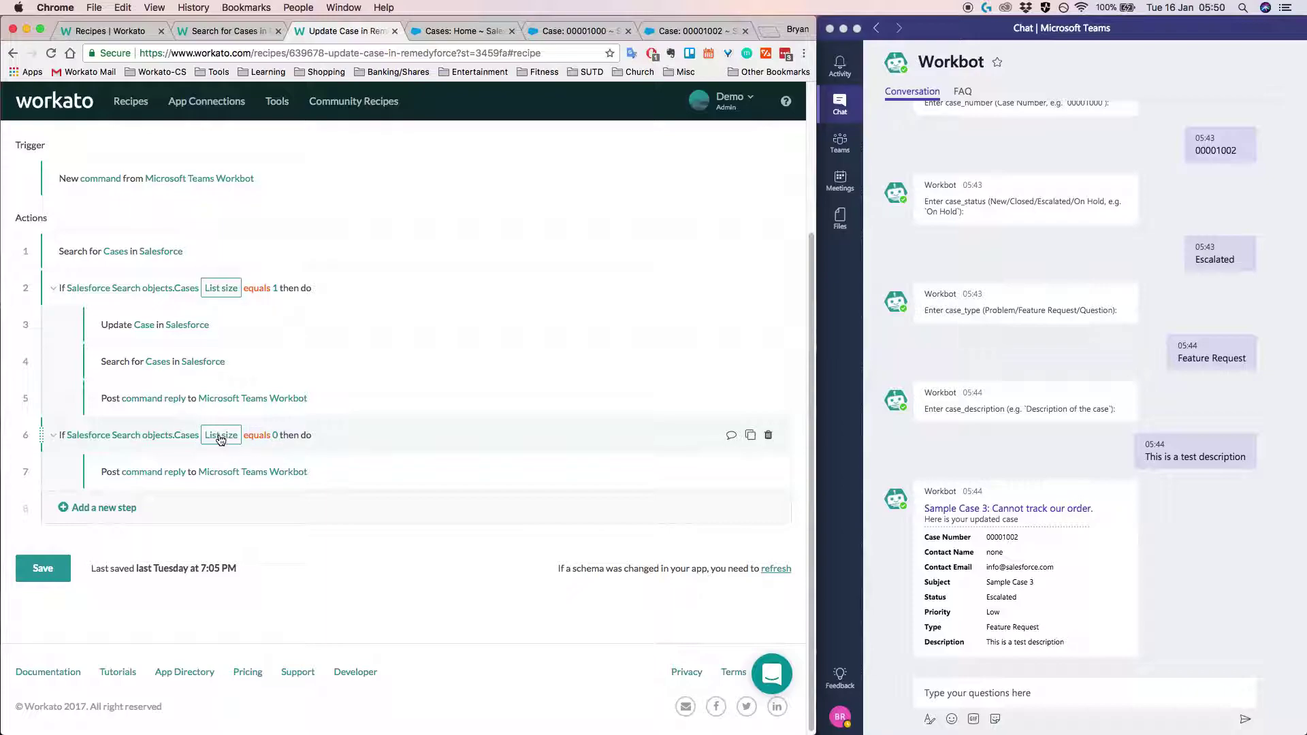
{"action": "left_click", "coordinate": [221, 479]}
{"action": "scroll", "coordinate": [374, 525], "scroll_direction": "down", "scroll_amount": 10}
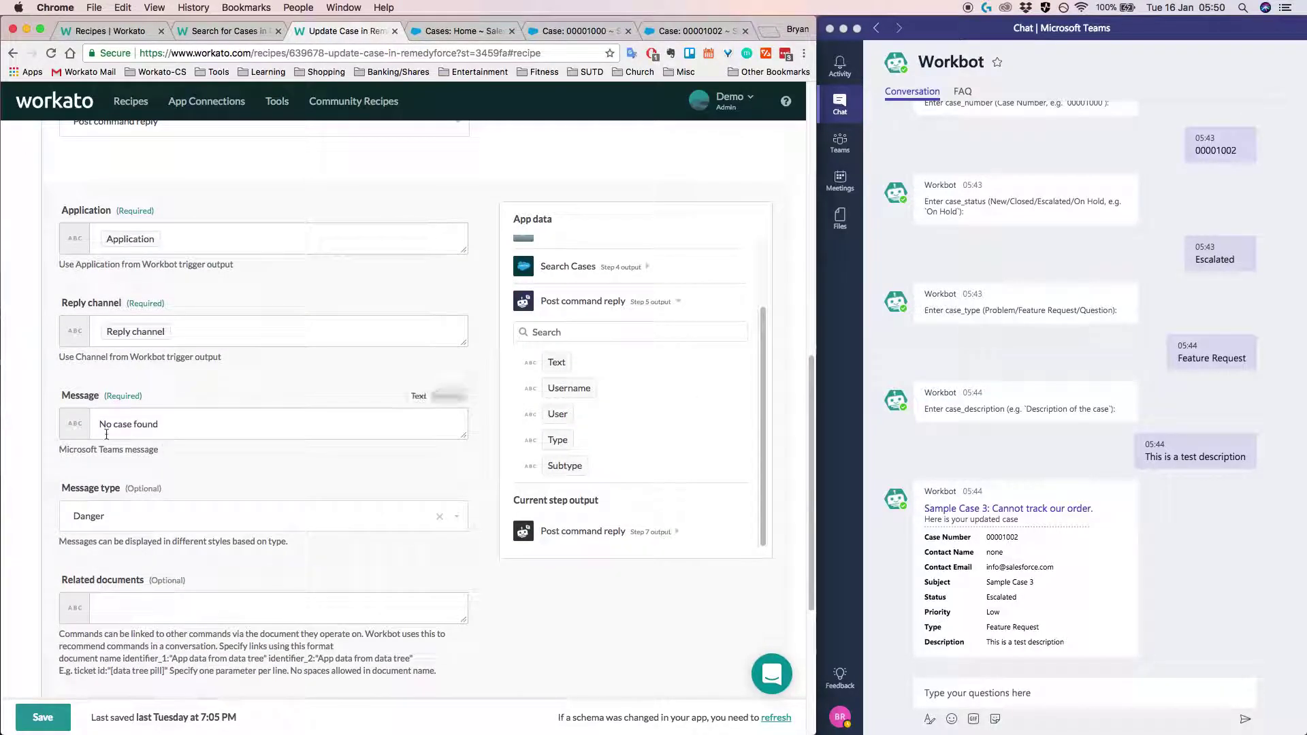
{"action": "scroll", "coordinate": [318, 259], "scroll_direction": "up", "scroll_amount": 3}
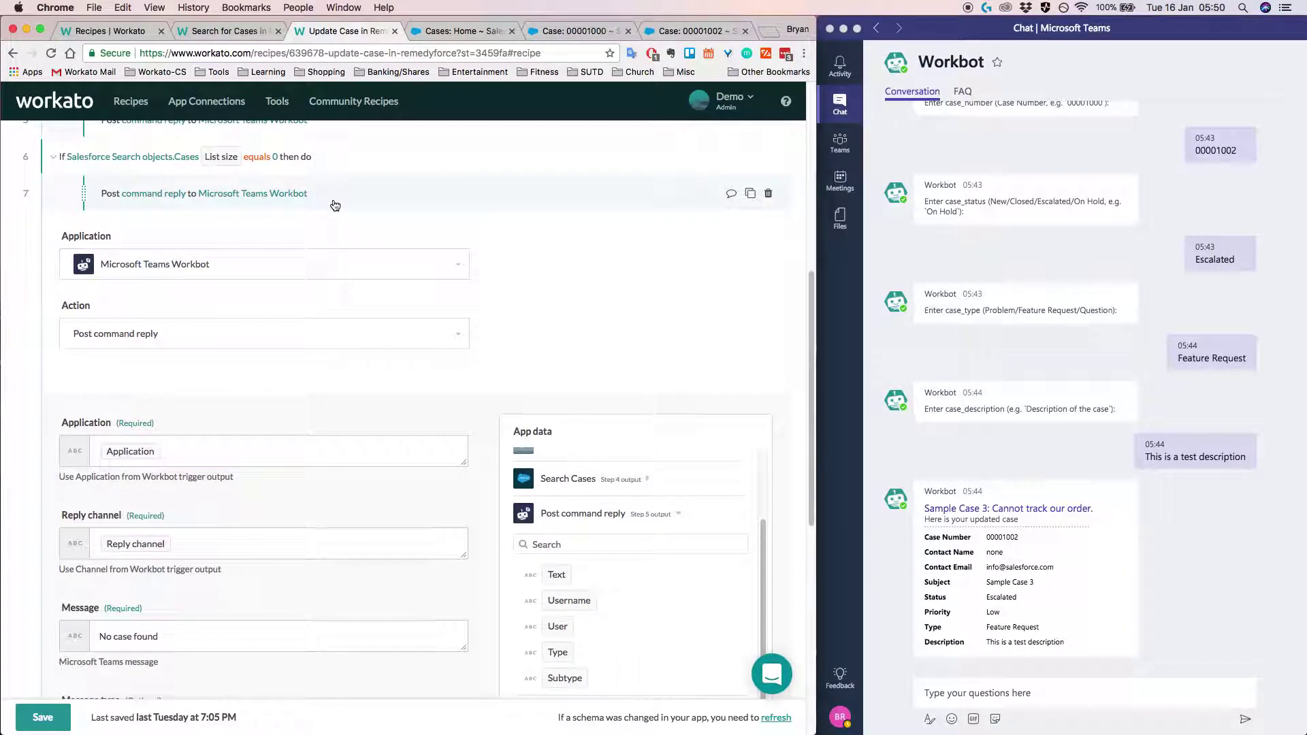
{"action": "left_click", "coordinate": [333, 199]}
{"action": "left_click", "coordinate": [43, 566]}
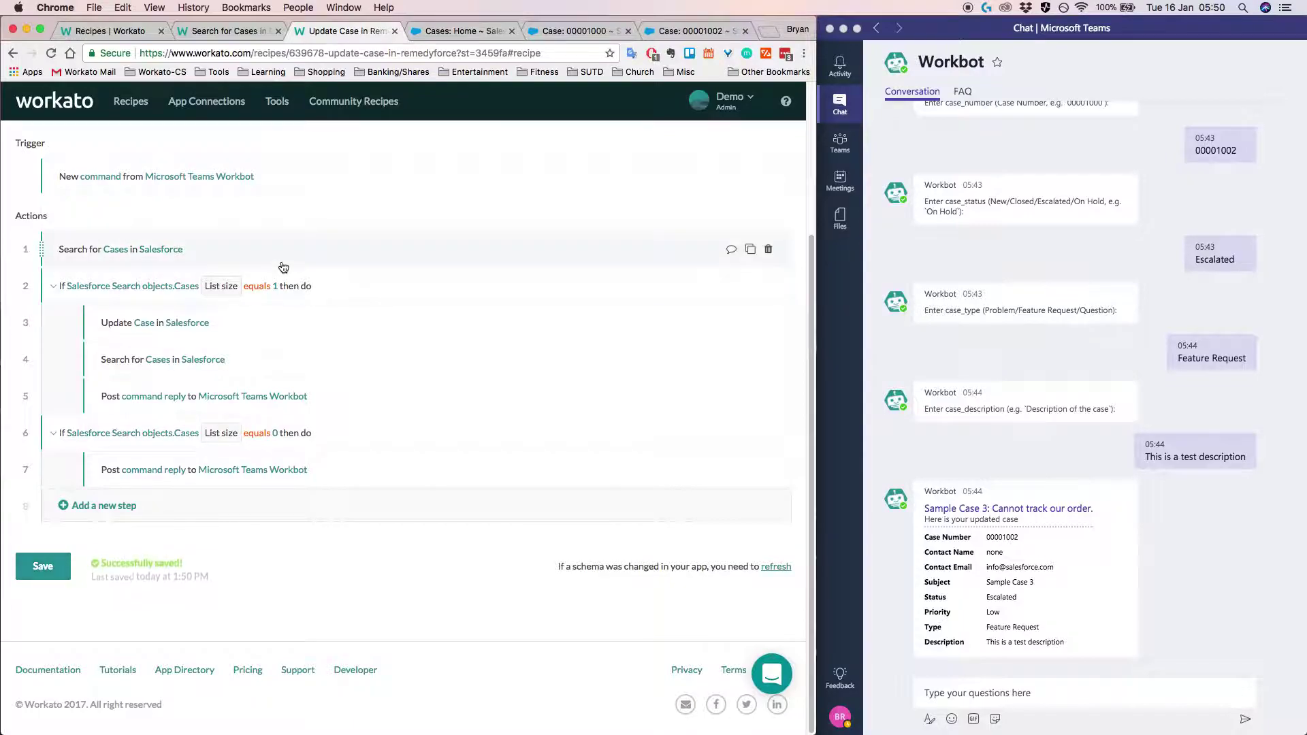